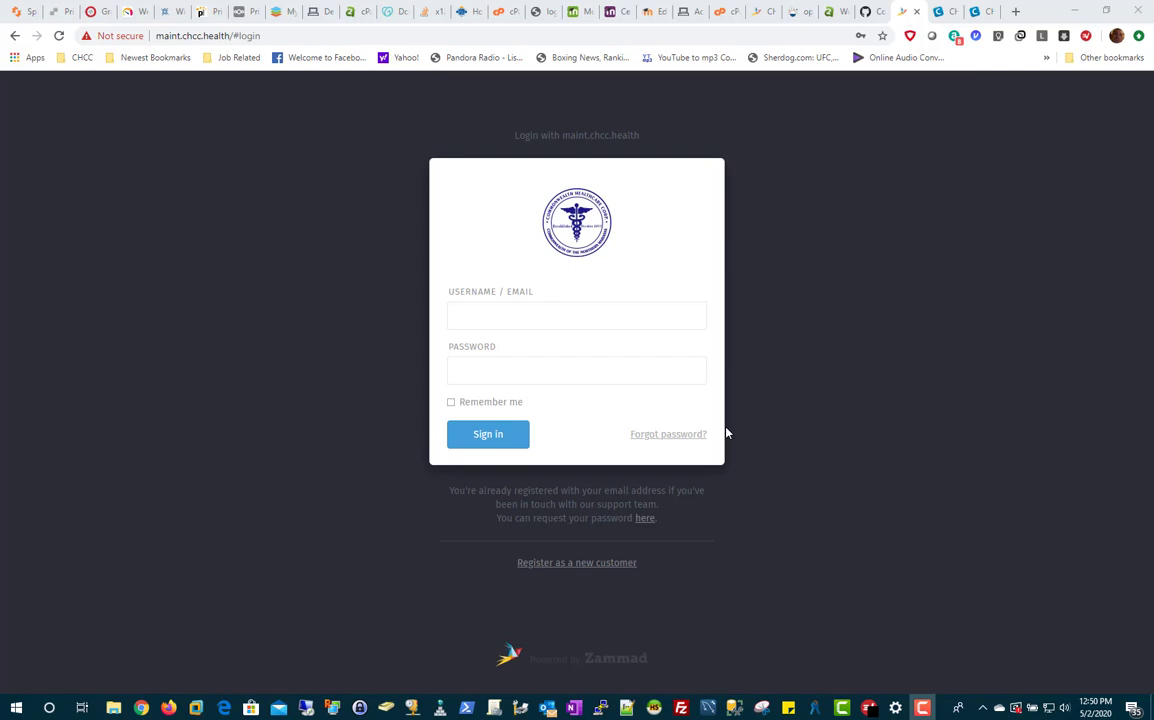
Step: Sign in to Zammad with the saved agent account credentials from Chrome autofill
left_click(520, 318)
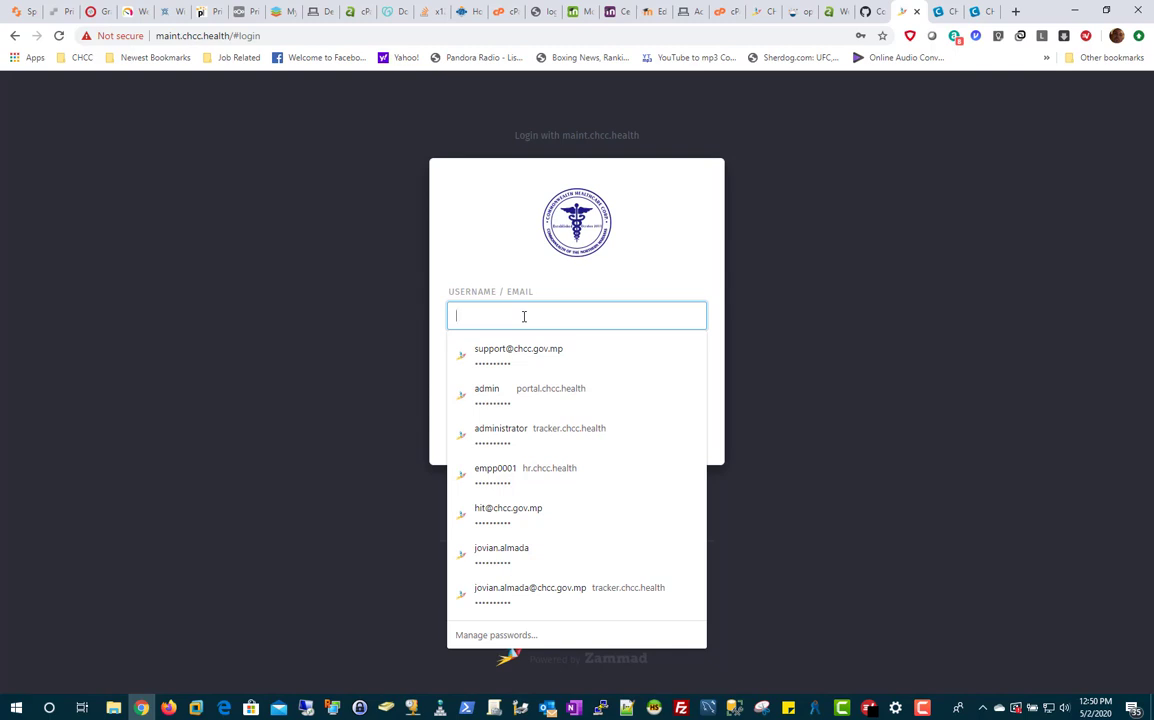
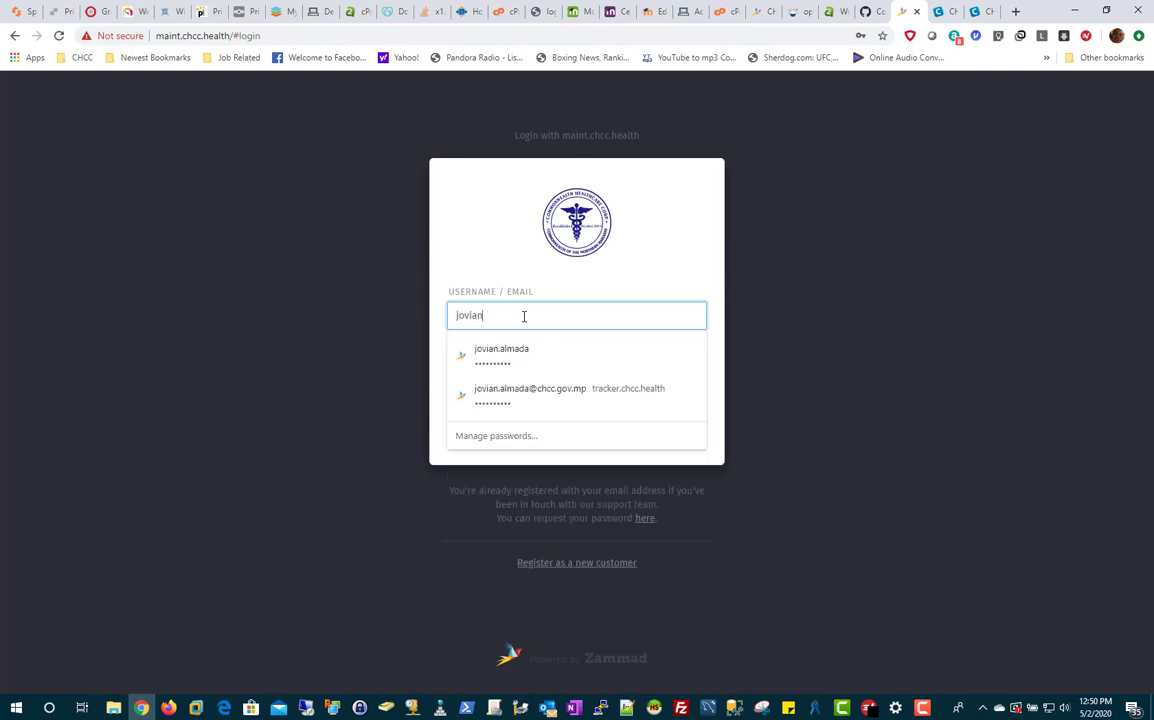
key("Tab")
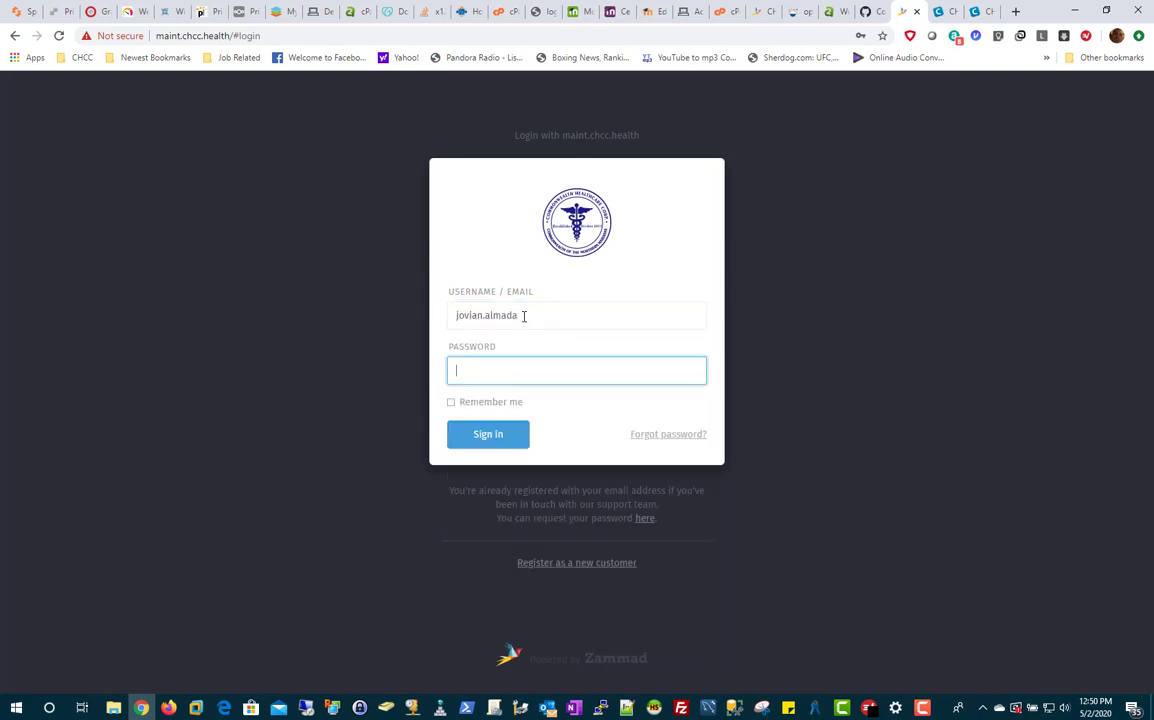
left_click(523, 316)
left_click(515, 355)
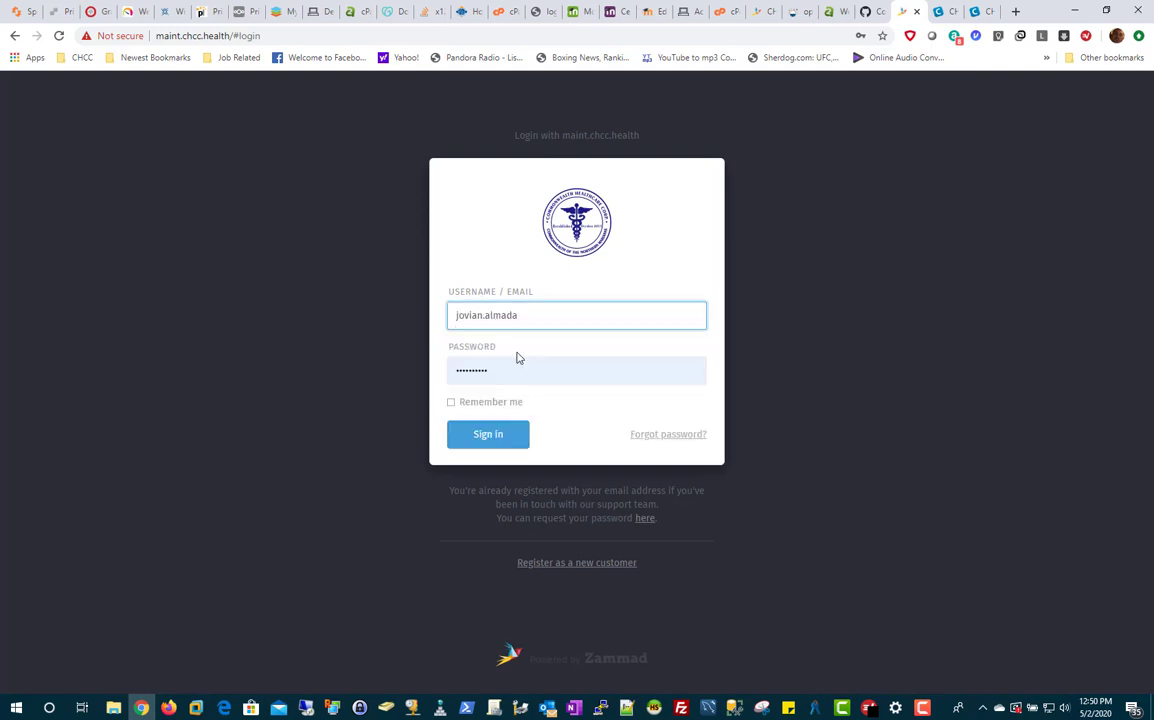
left_click(490, 432)
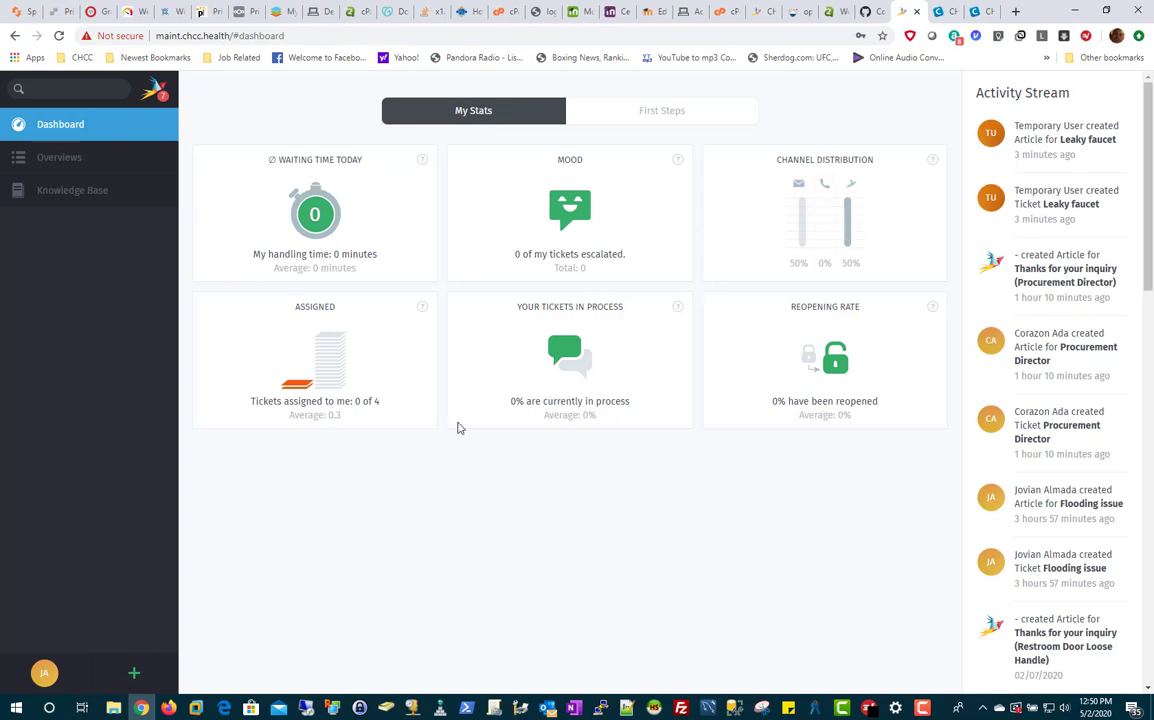
Step: In Unassigned & Open, mark Leaky faucet, Flooding issue, Restroom Door Loose Handle and Sample for bulk editing
left_click(70, 162)
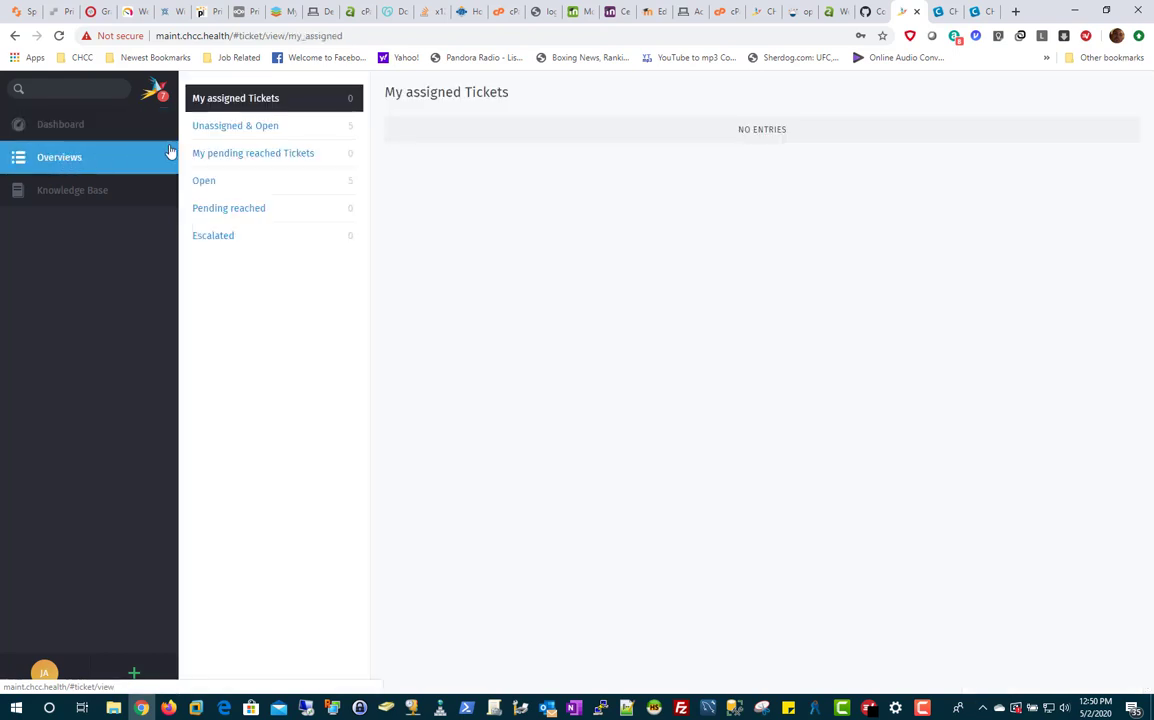
left_click(266, 129)
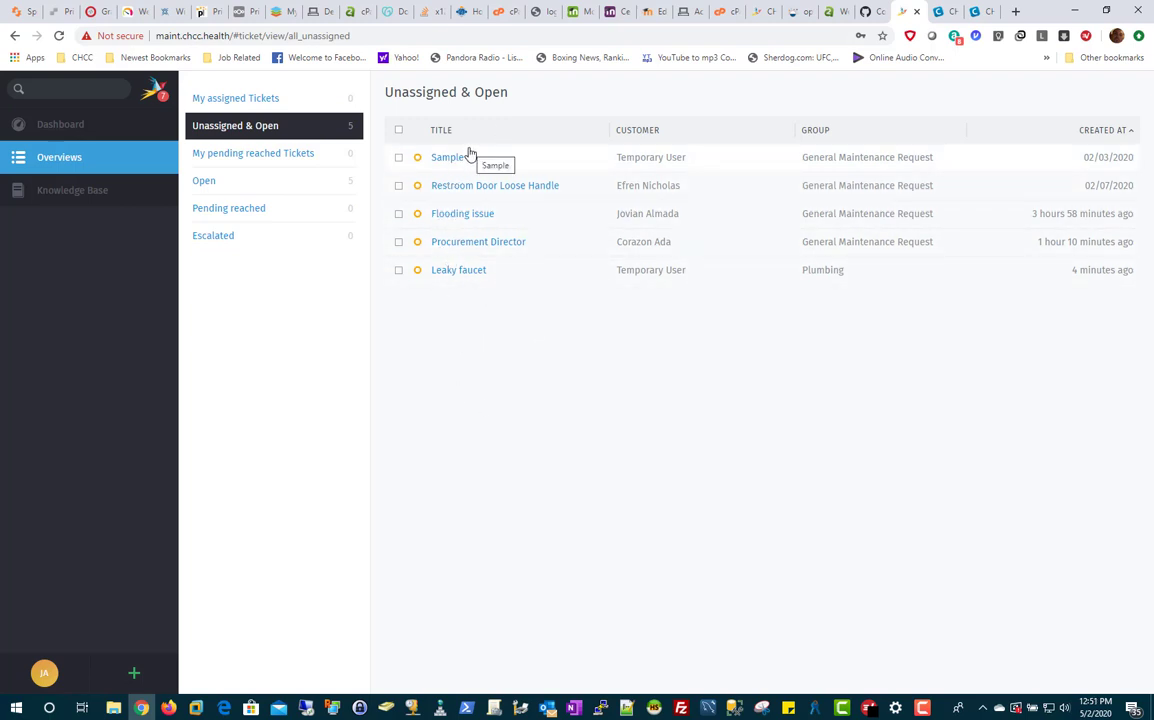
left_click(398, 271)
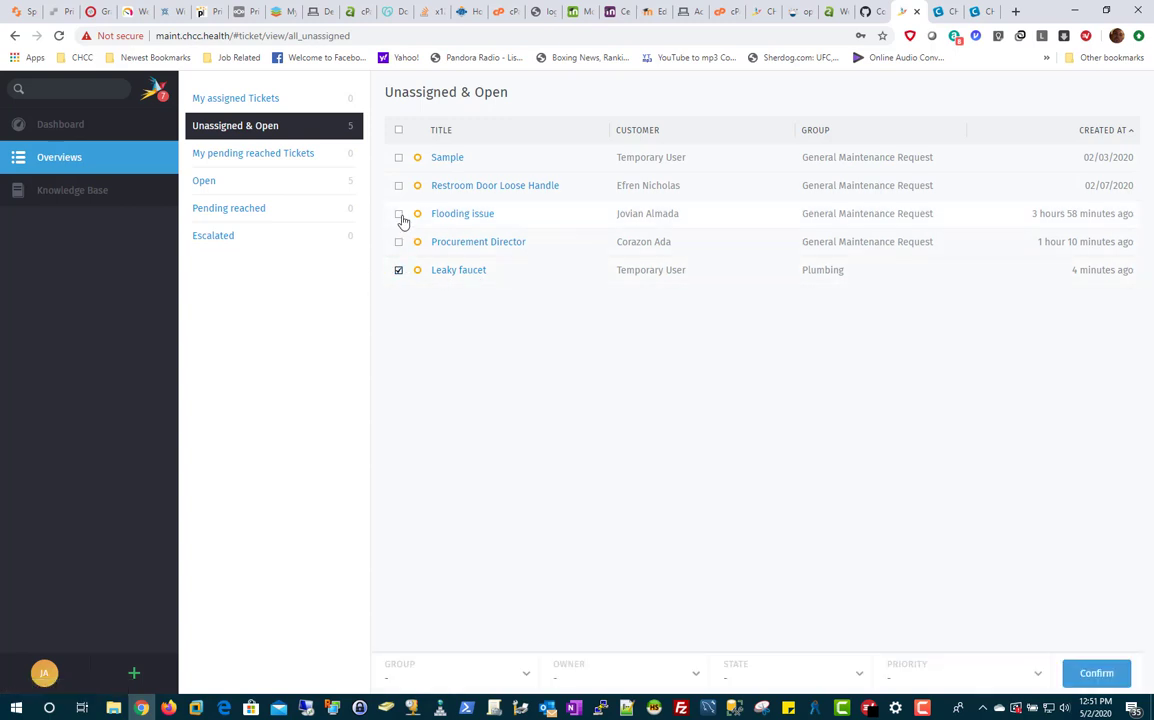
left_click(399, 214)
left_click(399, 187)
left_click(400, 158)
Step: Open the Procurement Director ticket and scroll through its details
left_click(482, 243)
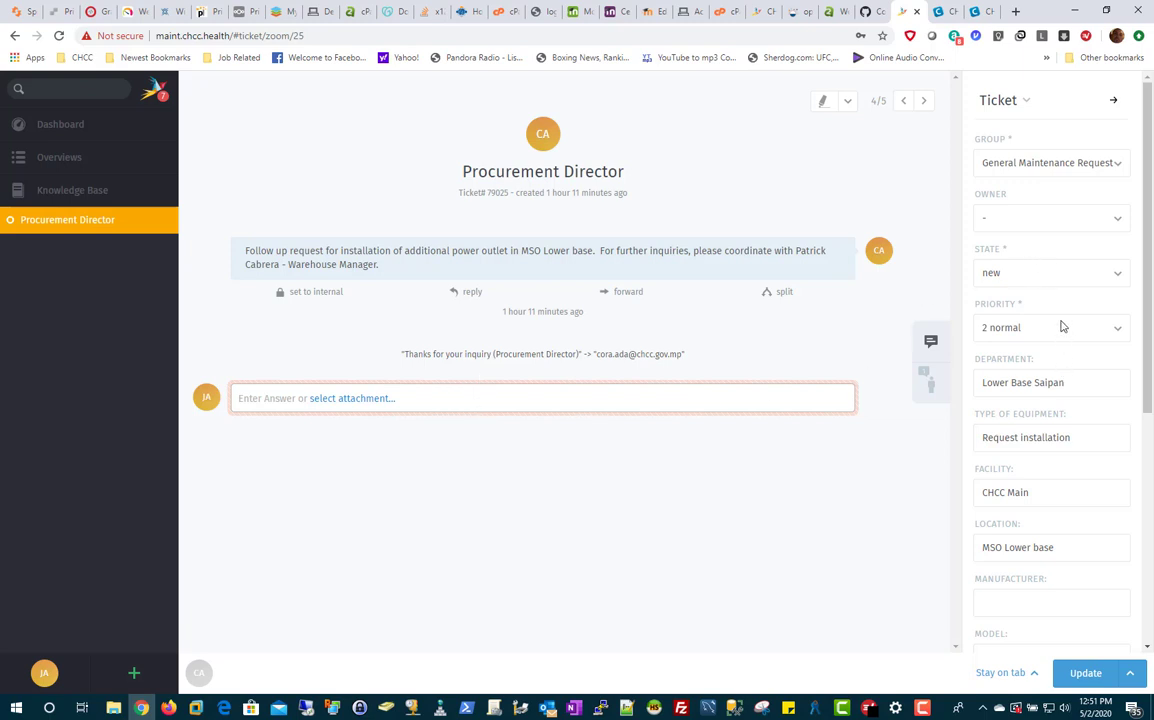
scroll(1079, 345, "down", 4)
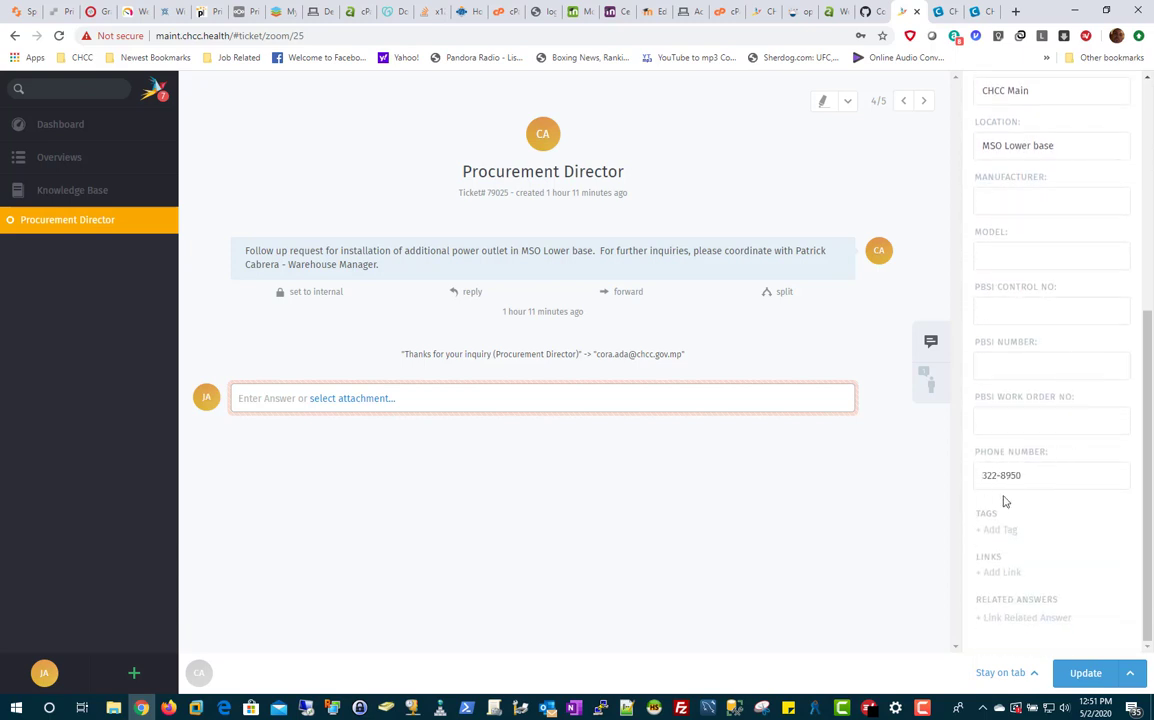
scroll(1005, 485, "up", 1)
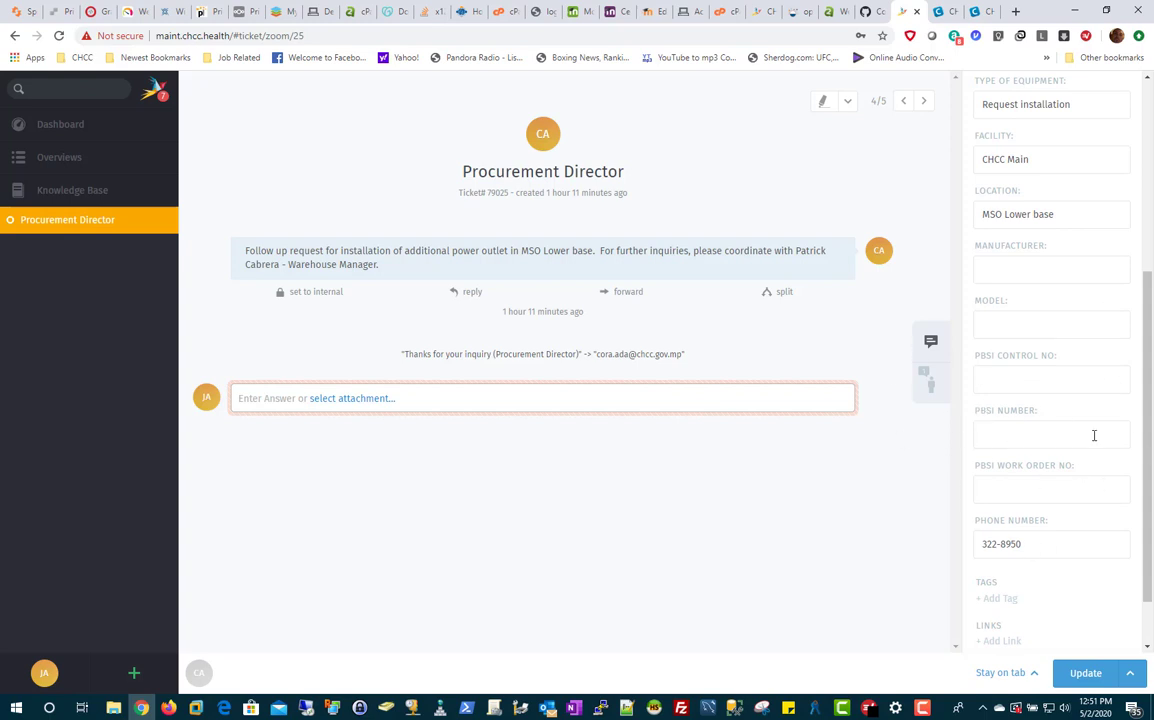
scroll(1035, 425, "up", 5)
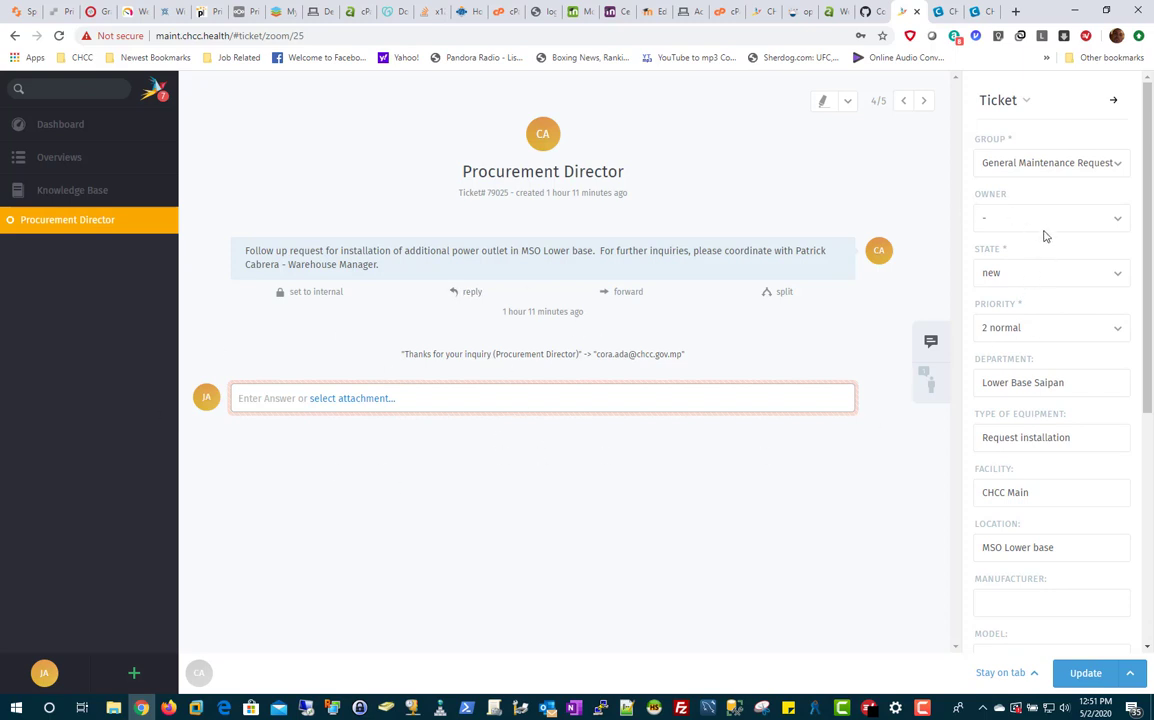
Step: Check the available groups, leaving the ticket in General Maintenance Request
left_click(1047, 174)
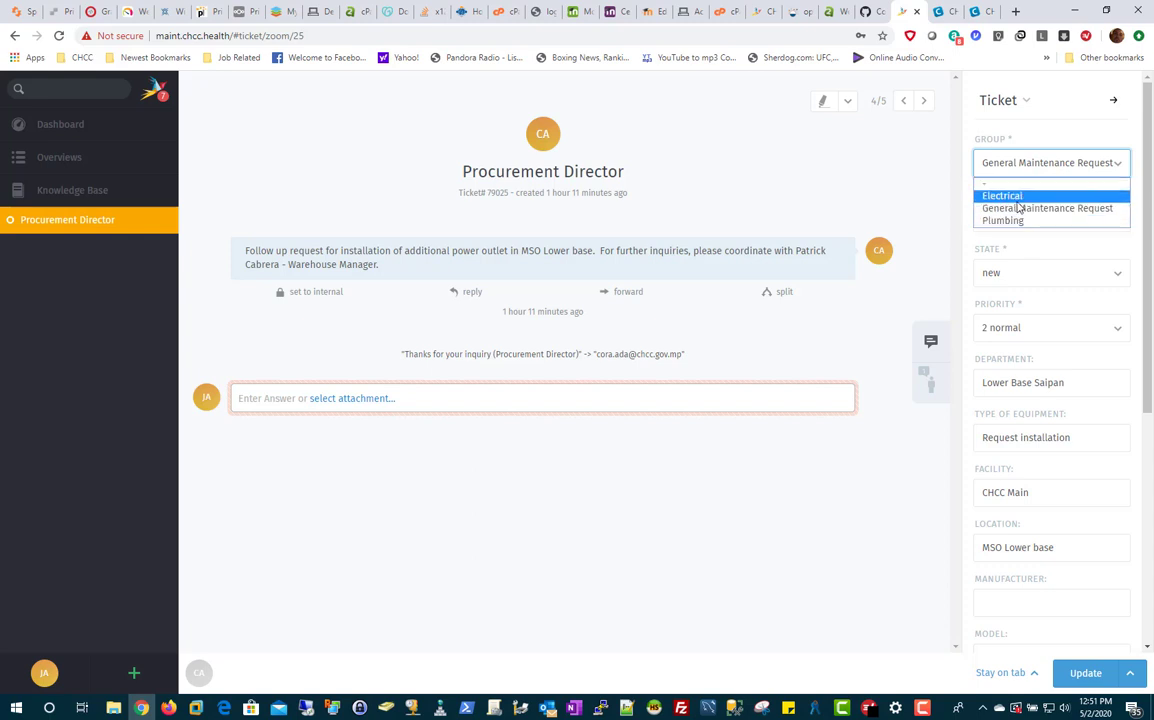
left_click(1040, 138)
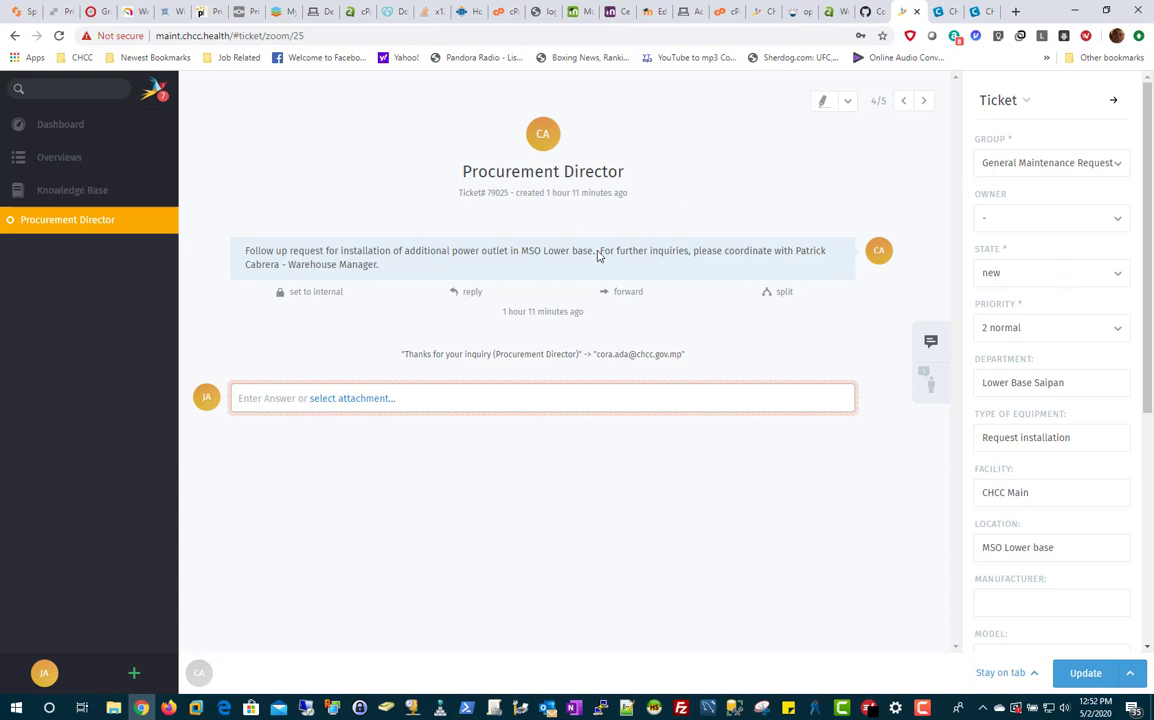
left_click(1033, 170)
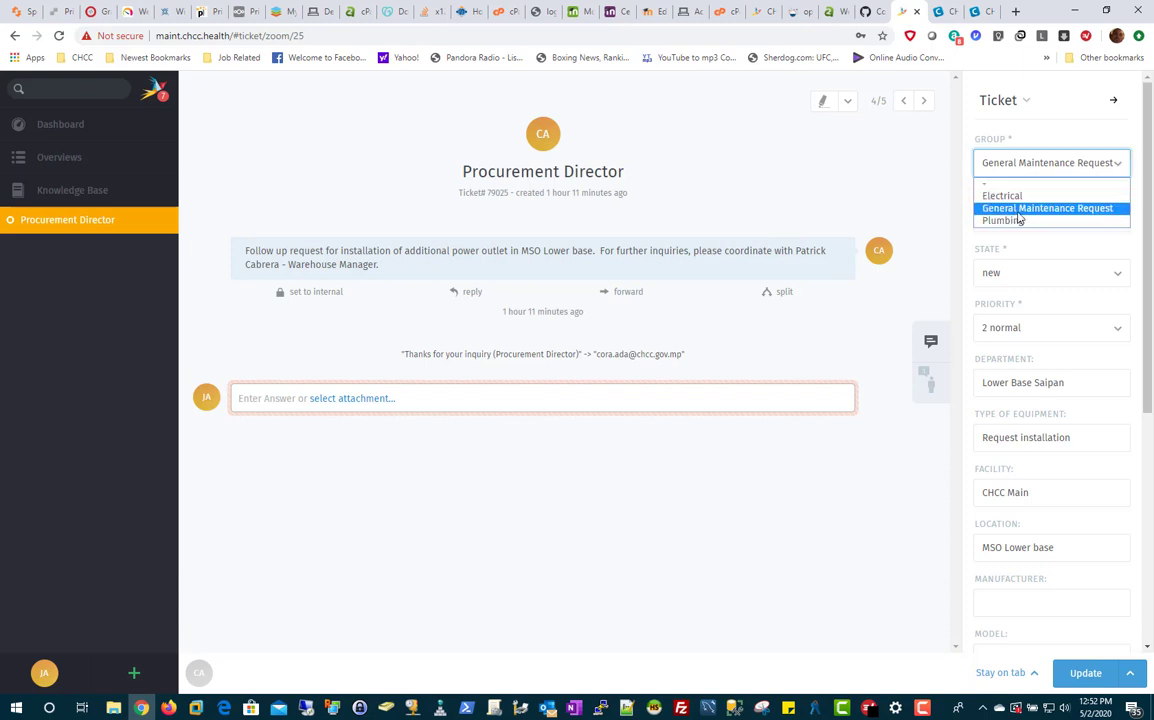
left_click(782, 181)
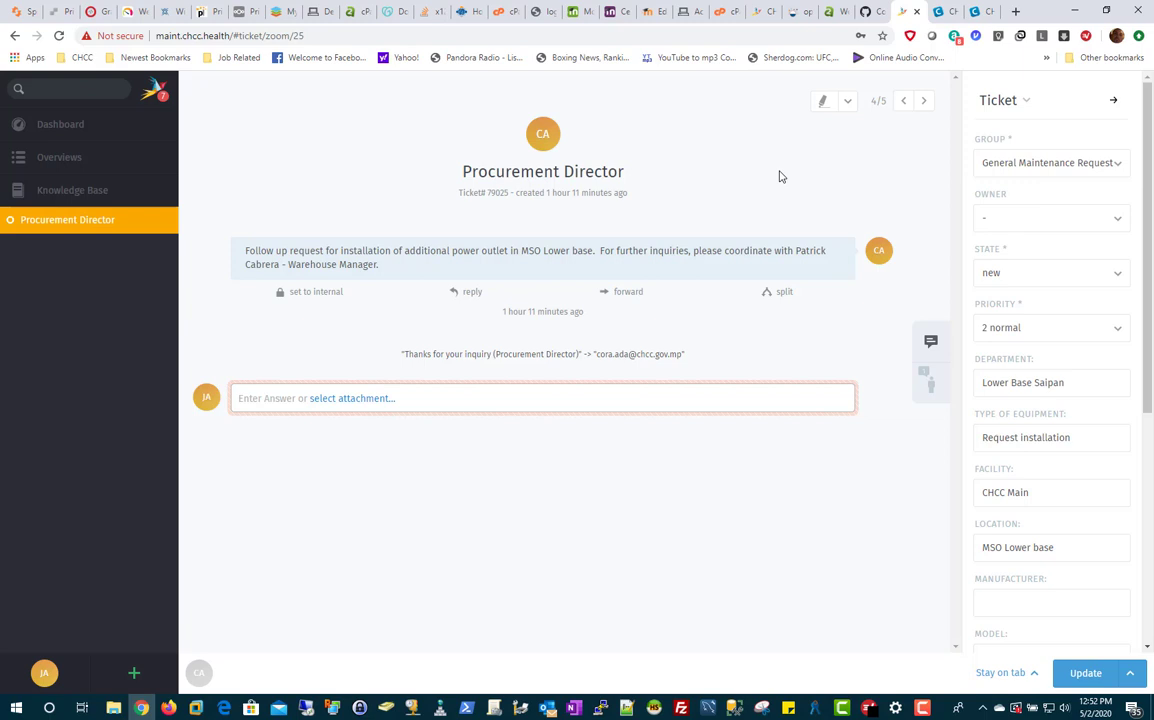
left_click(1008, 170)
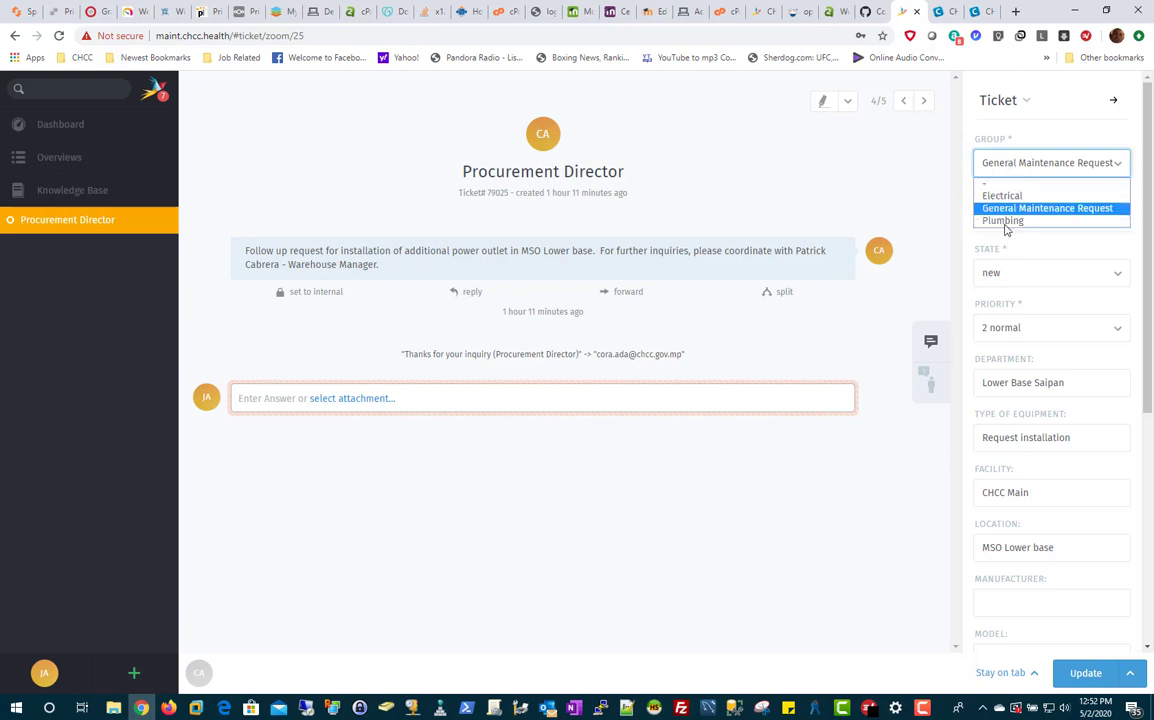
left_click(760, 148)
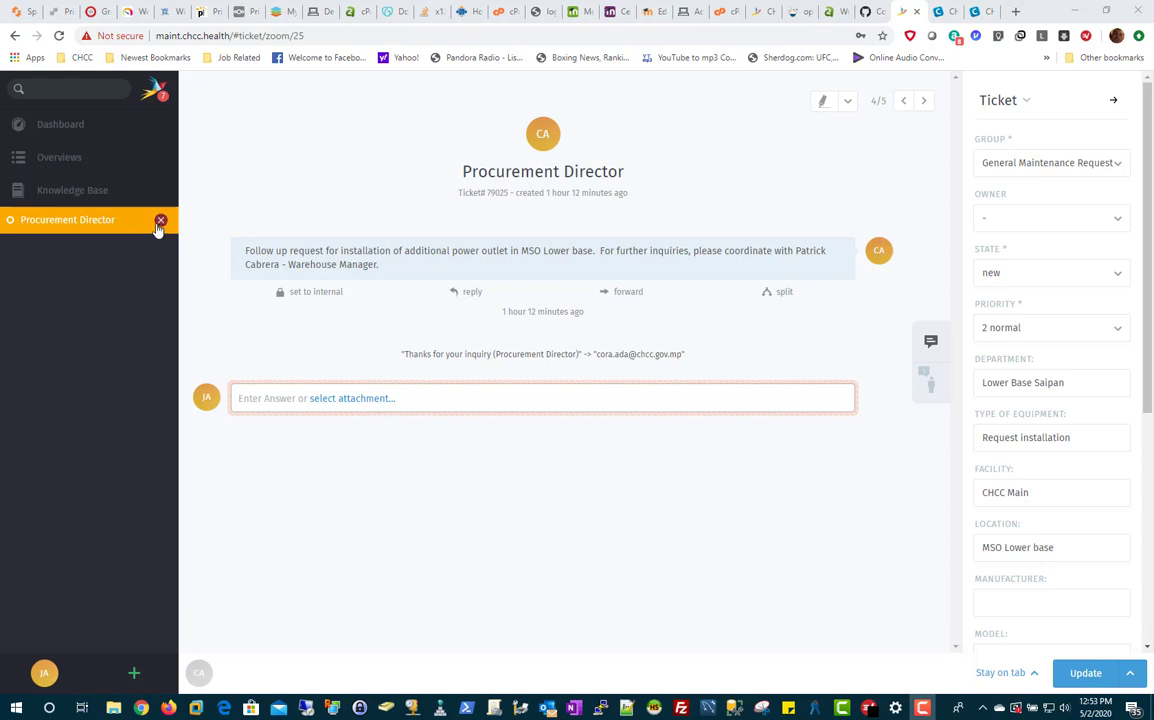
Step: Close the Procurement Director ticket and return to the ticket overviews
left_click(163, 221)
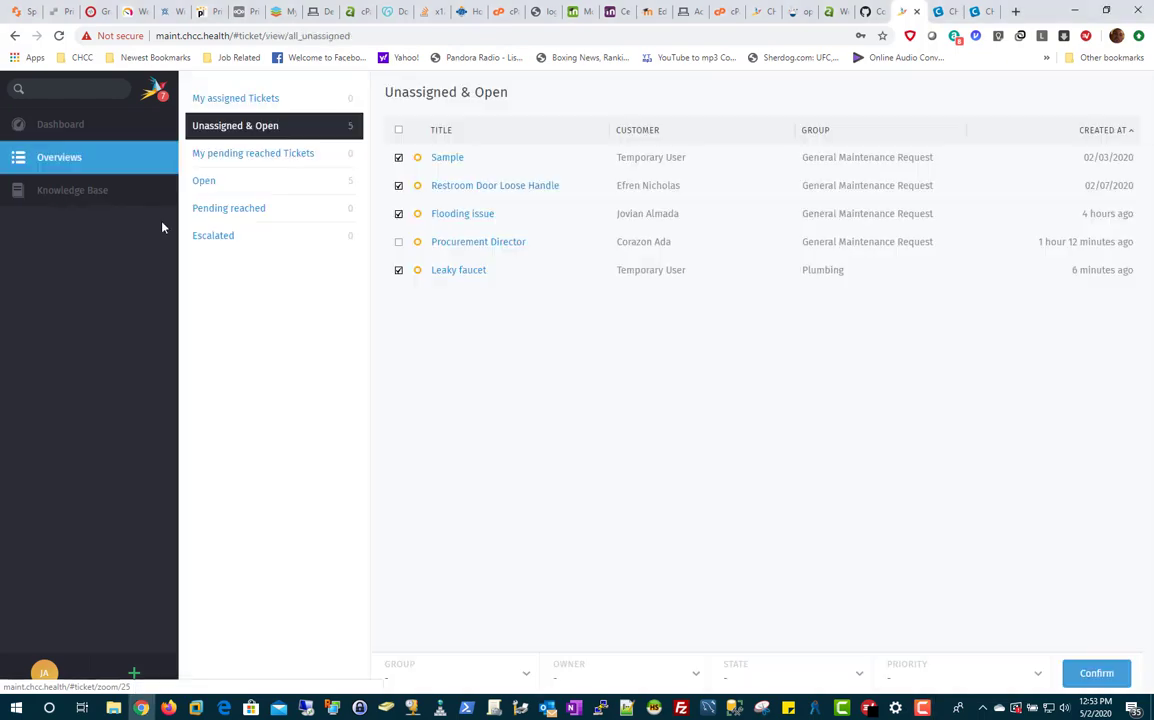
left_click(76, 123)
left_click(79, 160)
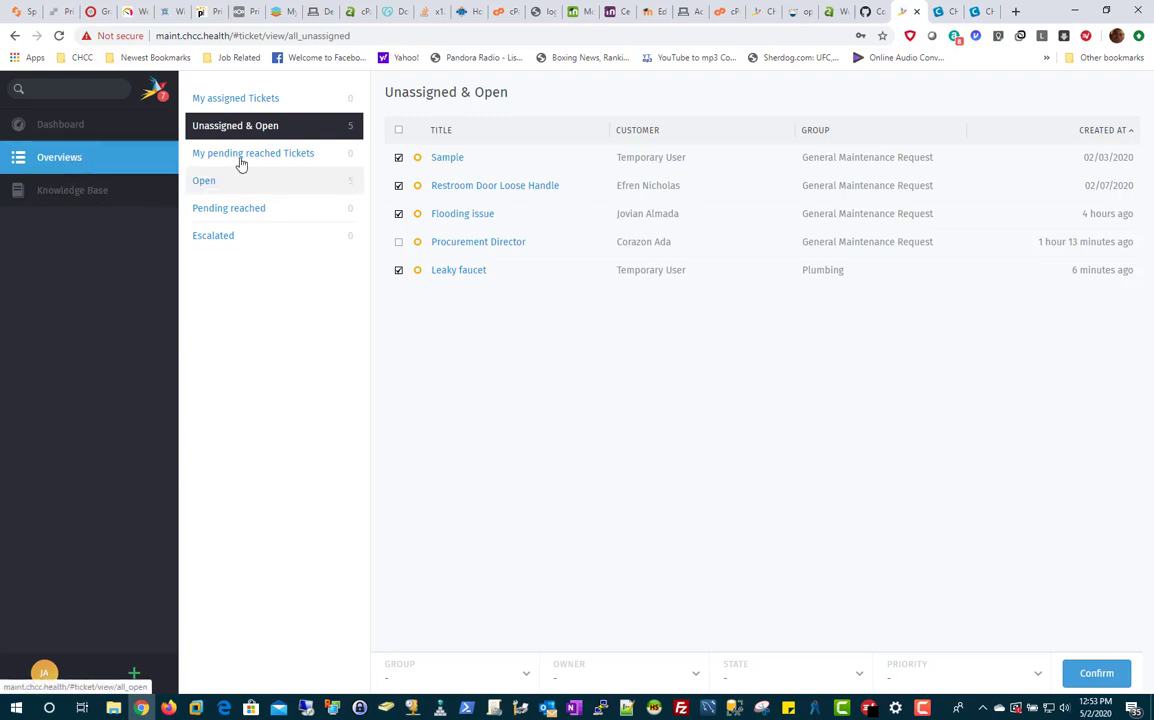
Step: Open the Sample ticket, look at its extra update actions, then close it
left_click(644, 162)
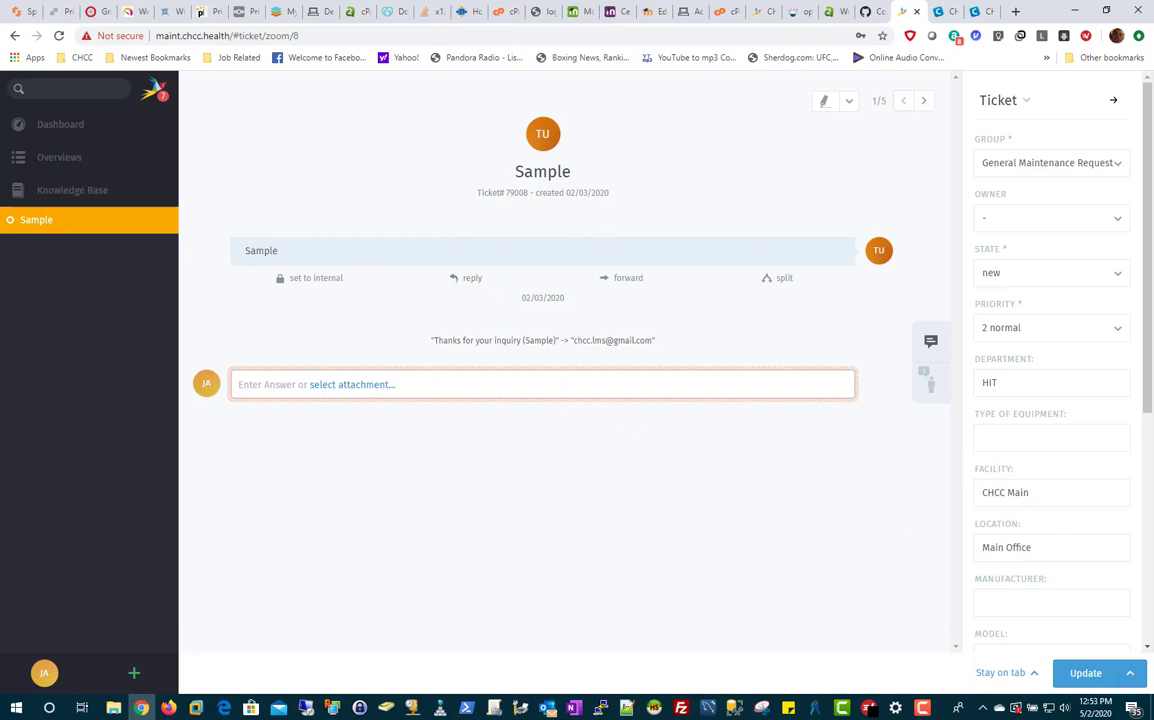
left_click(1130, 676)
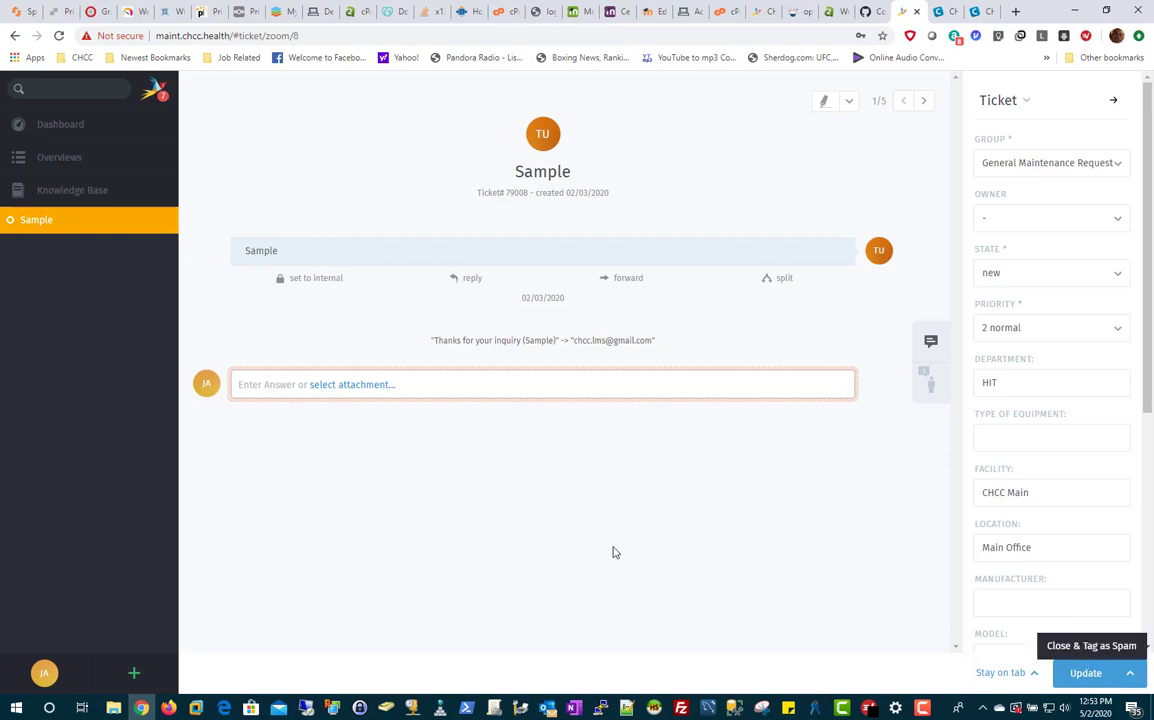
left_click(520, 538)
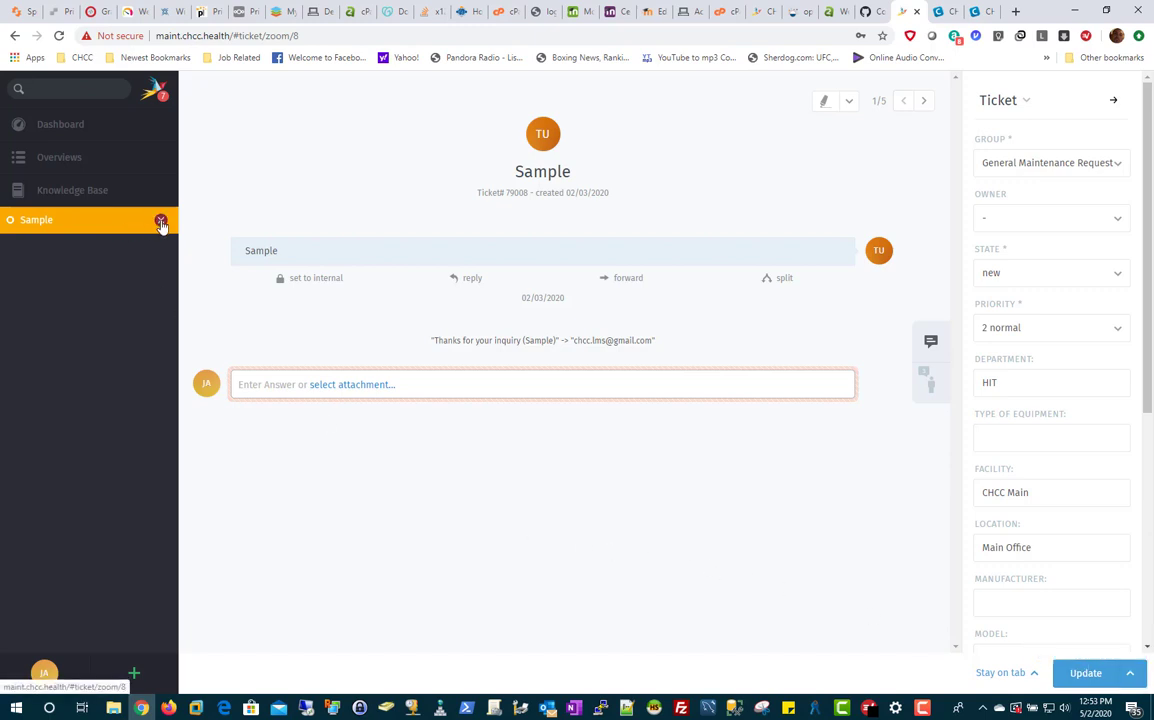
left_click(160, 220)
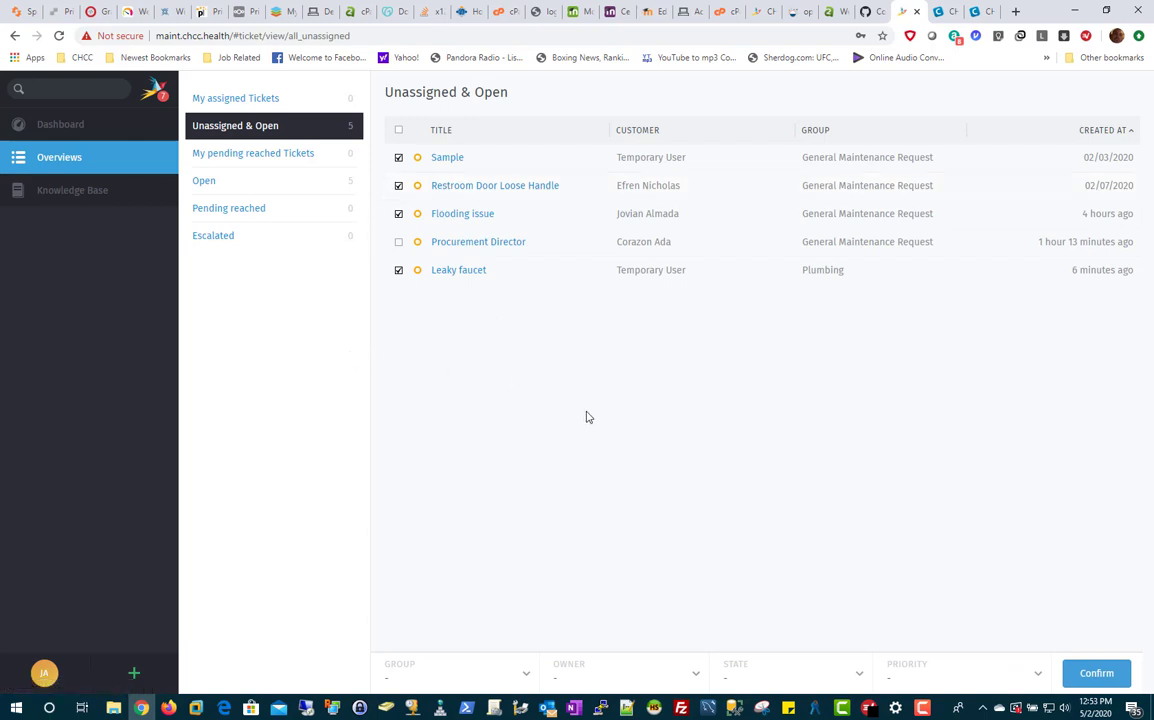
Step: Untick Leaky faucet, Flooding issue and Restroom Door Loose Handle, leaving only Sample selected
left_click(398, 270)
left_click(398, 213)
left_click(398, 186)
Step: Set the bulk group to General Maintenance Request and the owner to the signed-in agent
left_click(523, 160)
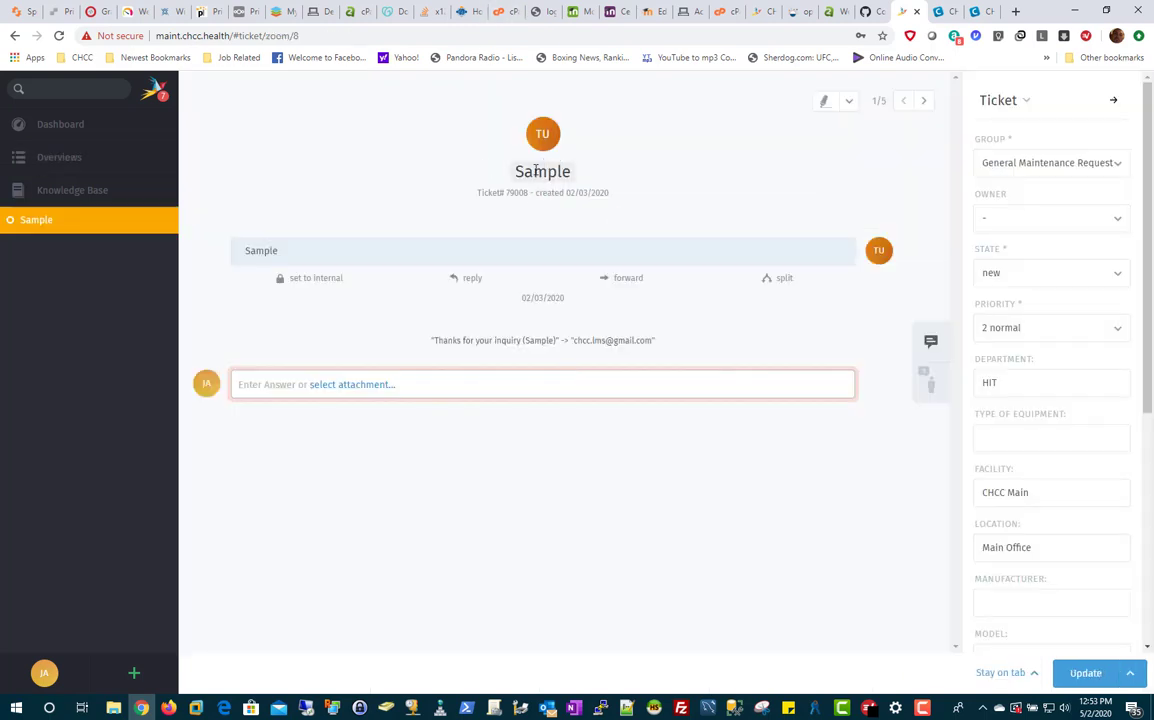
left_click(15, 35)
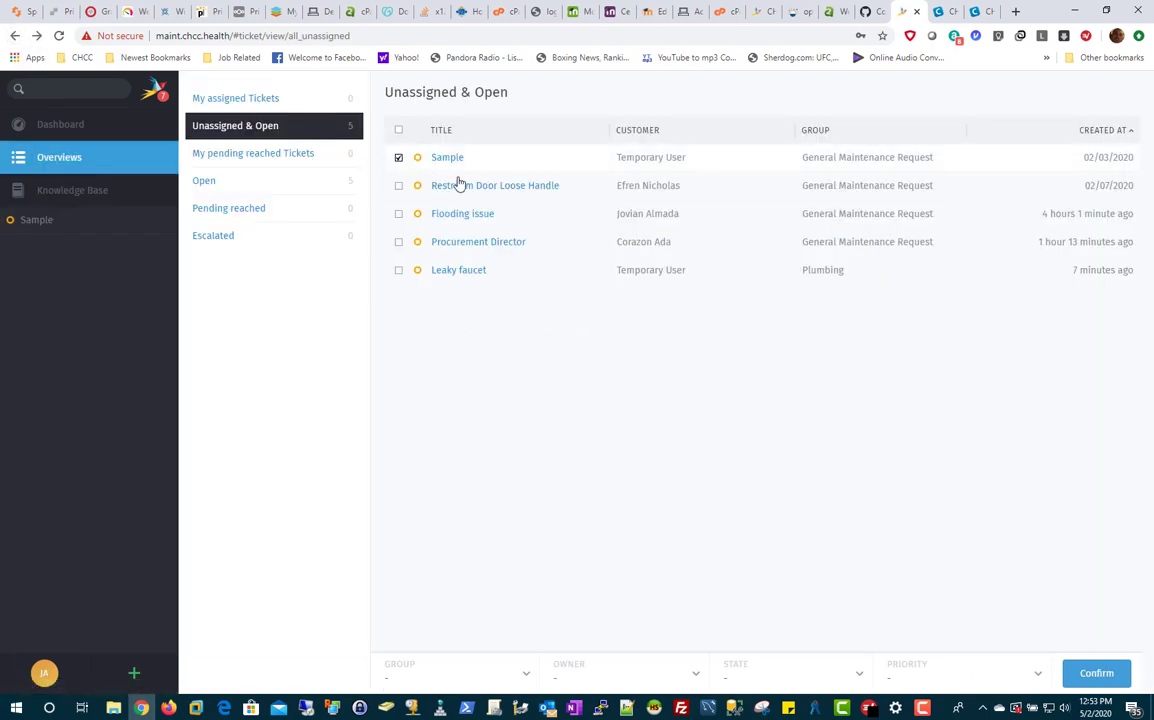
left_click(514, 679)
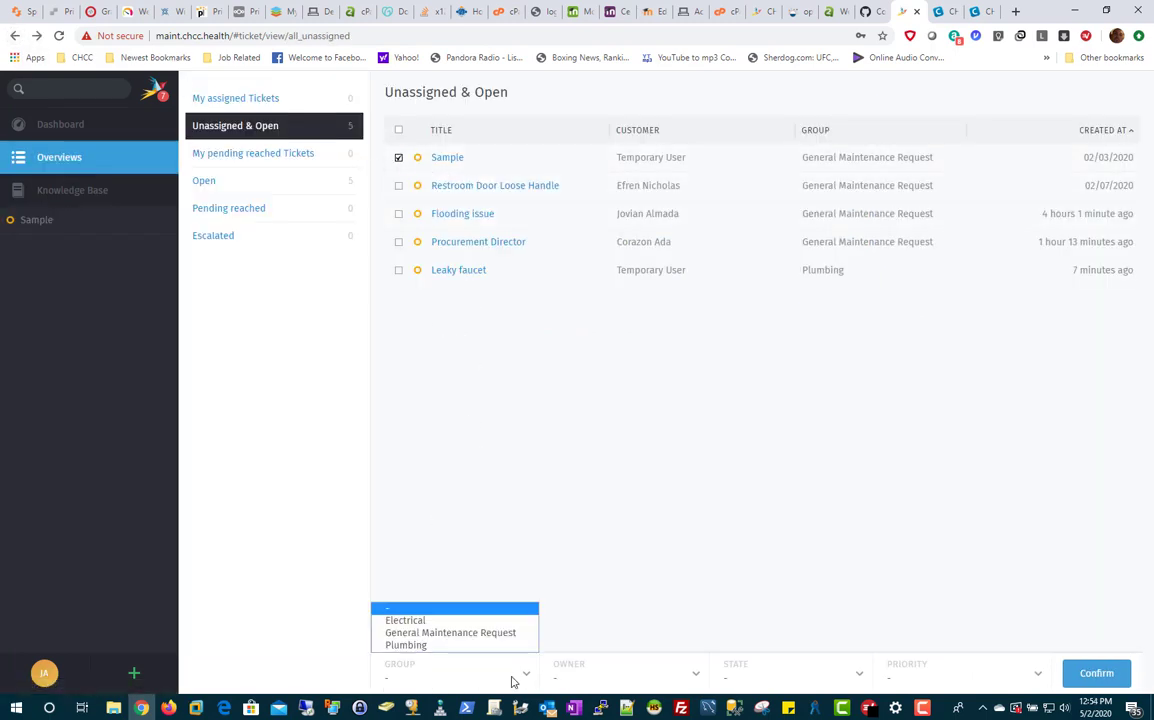
left_click(477, 634)
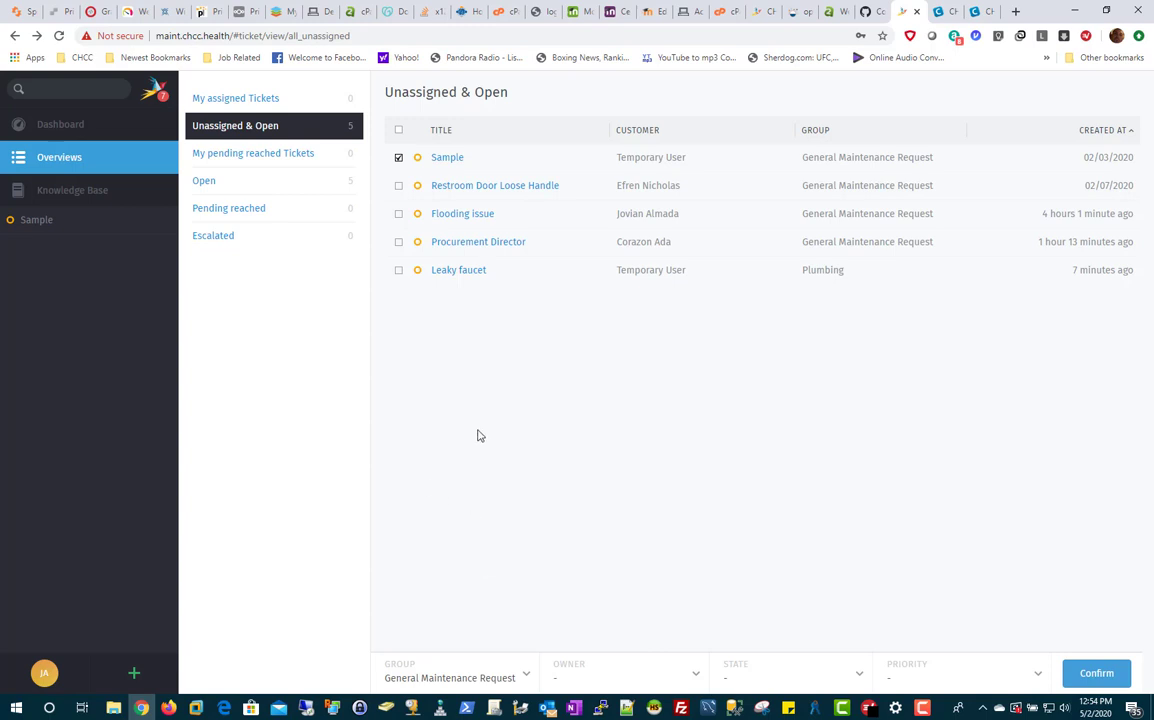
left_click(693, 679)
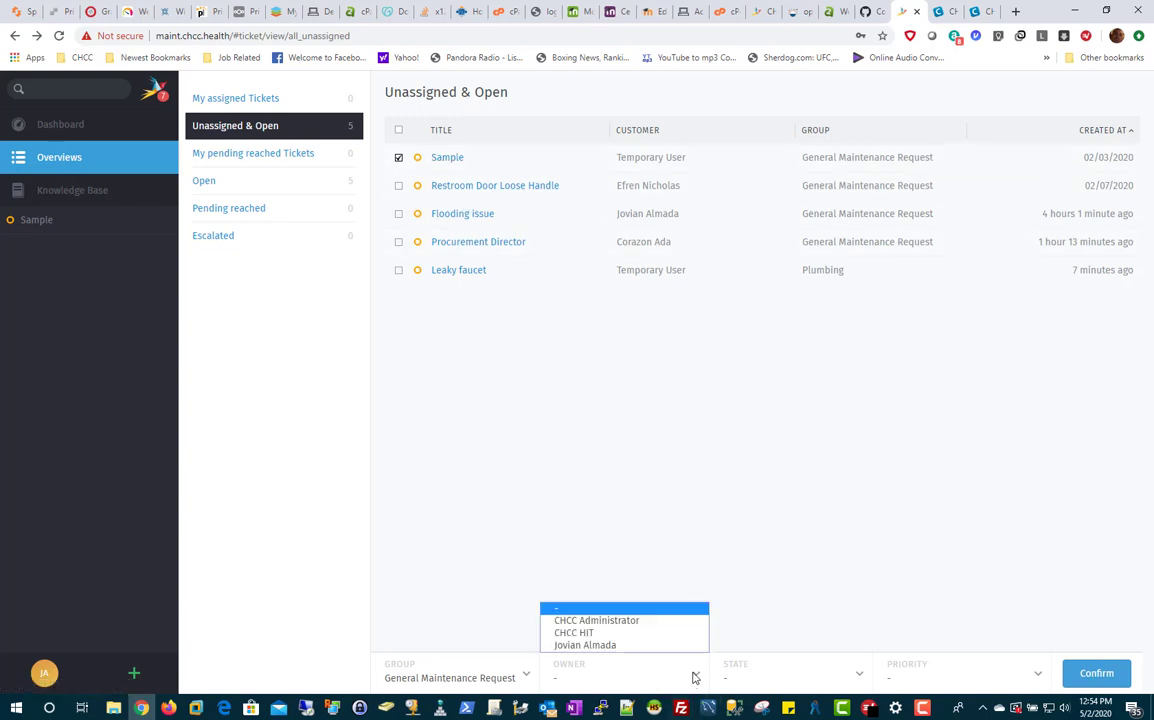
left_click(595, 645)
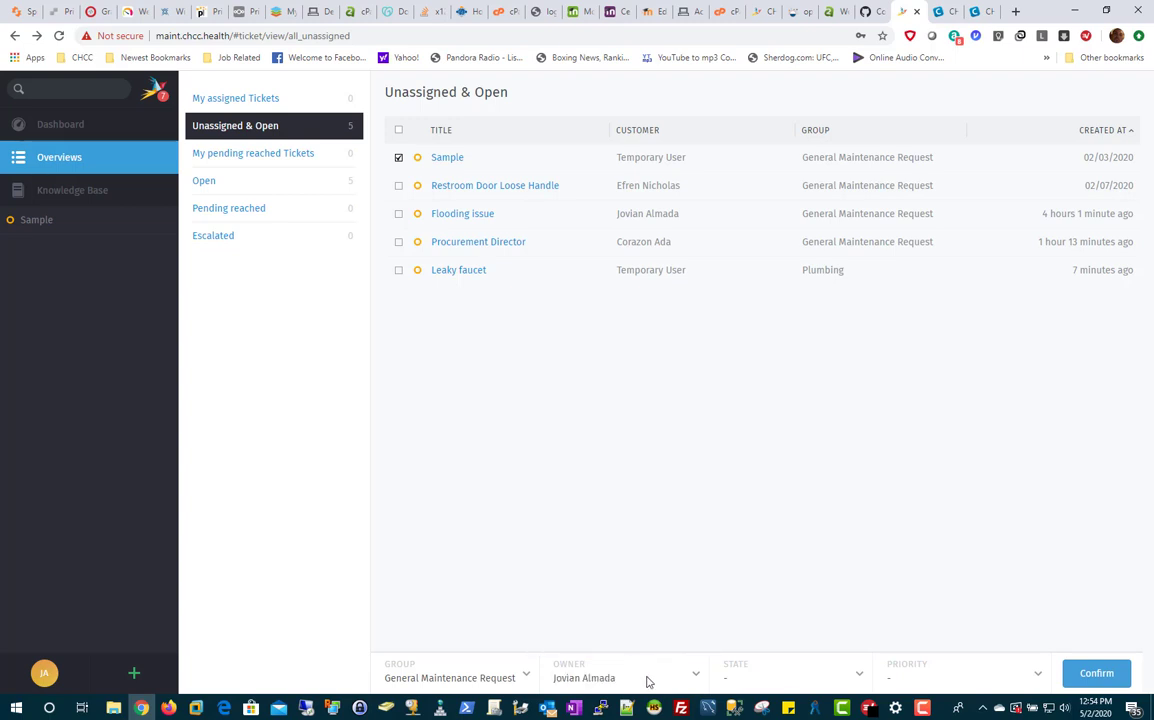
Step: Set the bulk state to closed and priority to 2 normal, then confirm
left_click(860, 678)
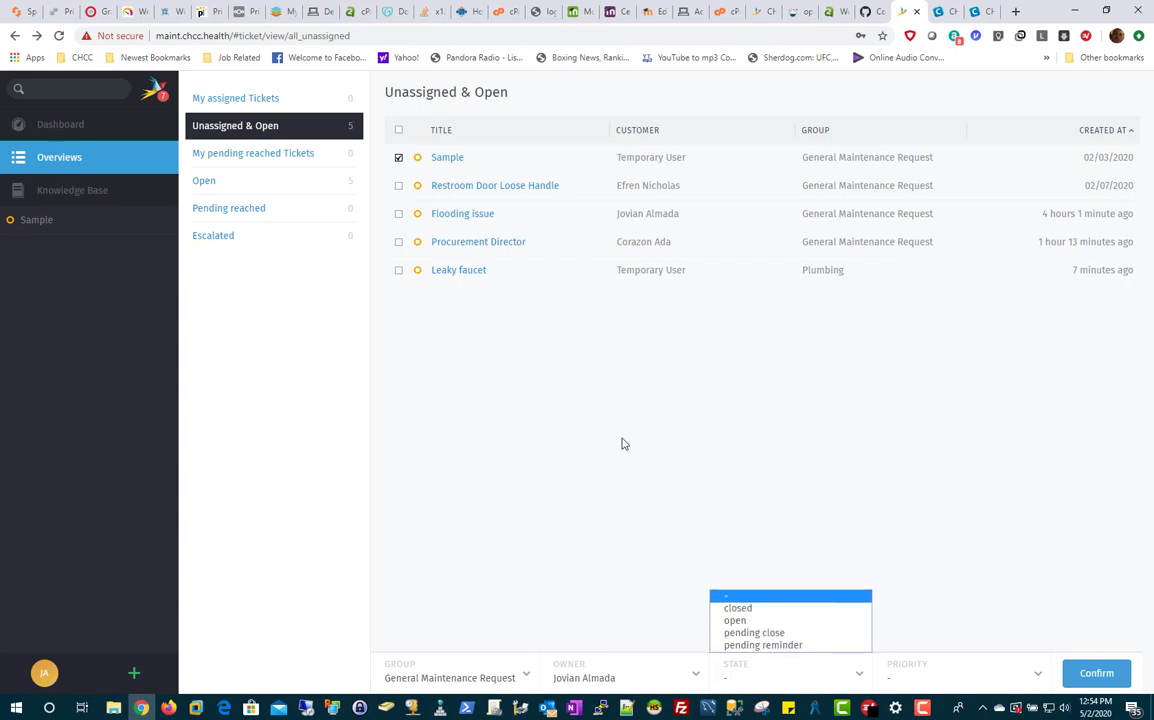
left_click(755, 620)
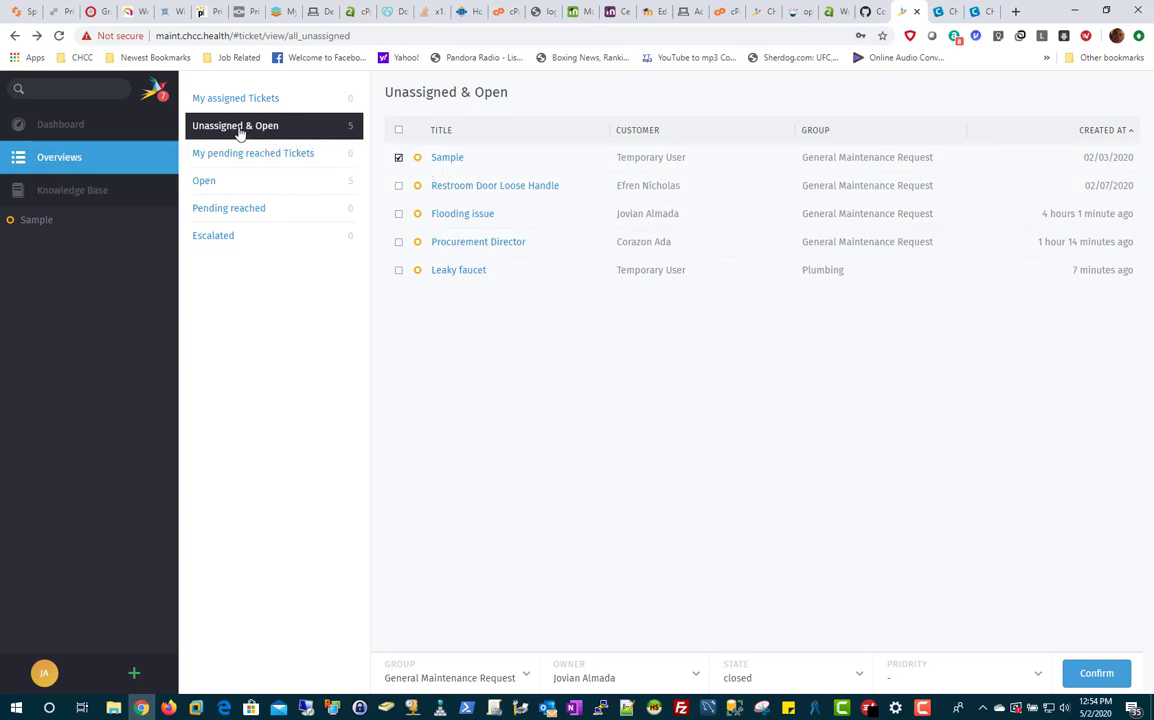
left_click(924, 680)
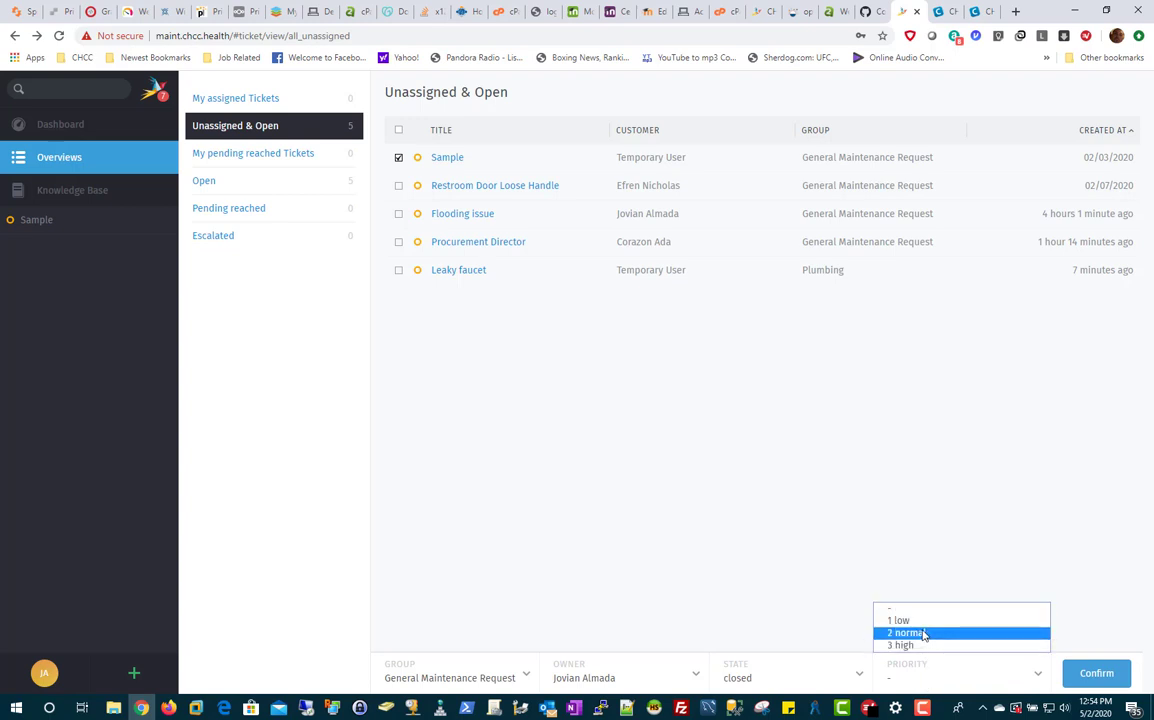
left_click(924, 634)
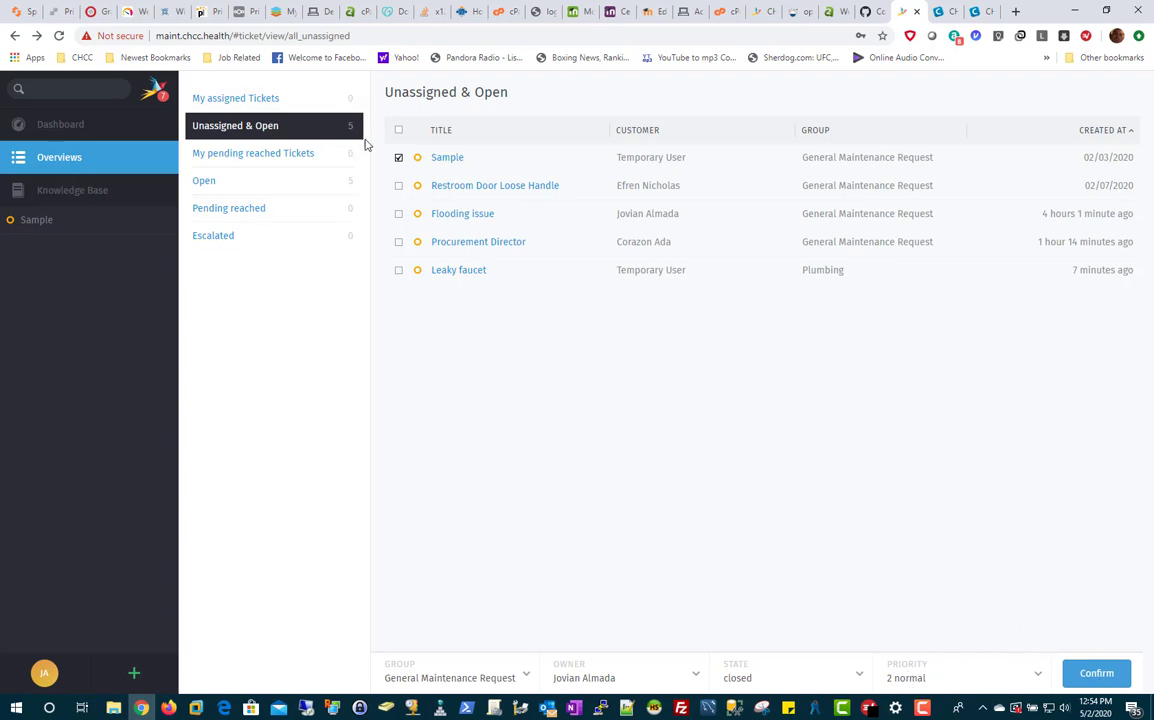
left_click(1096, 673)
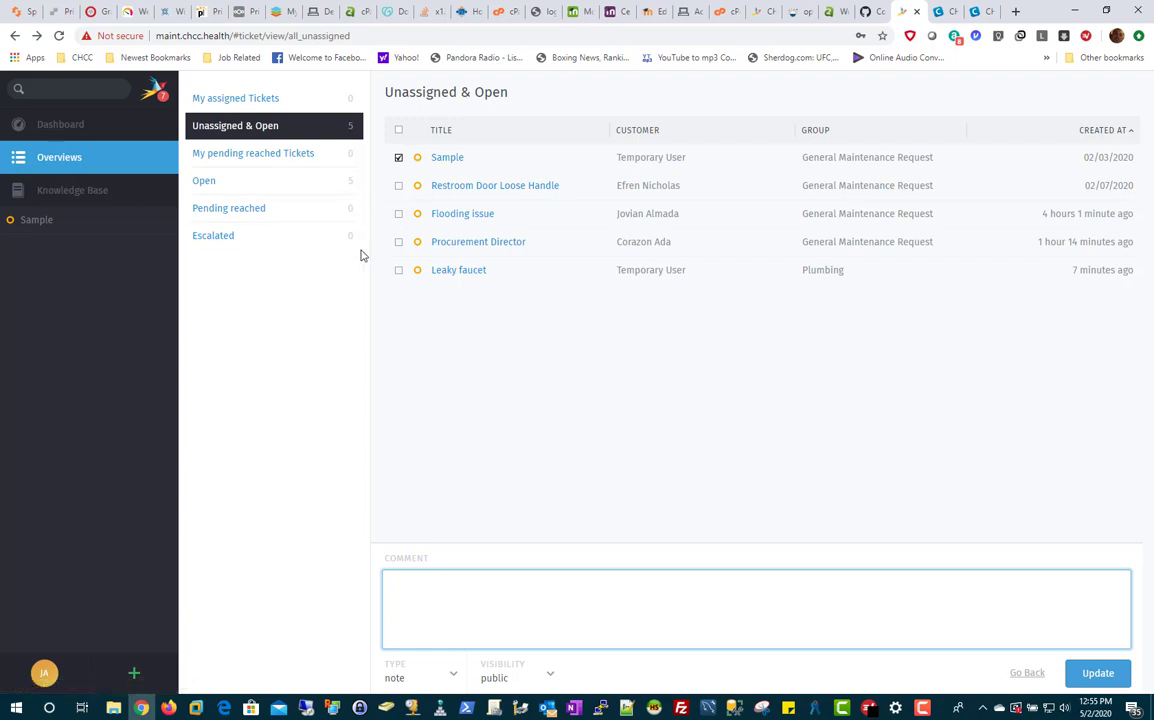
Step: Comment that Sample was only a training sample and apply the bulk update
left_click(429, 606)
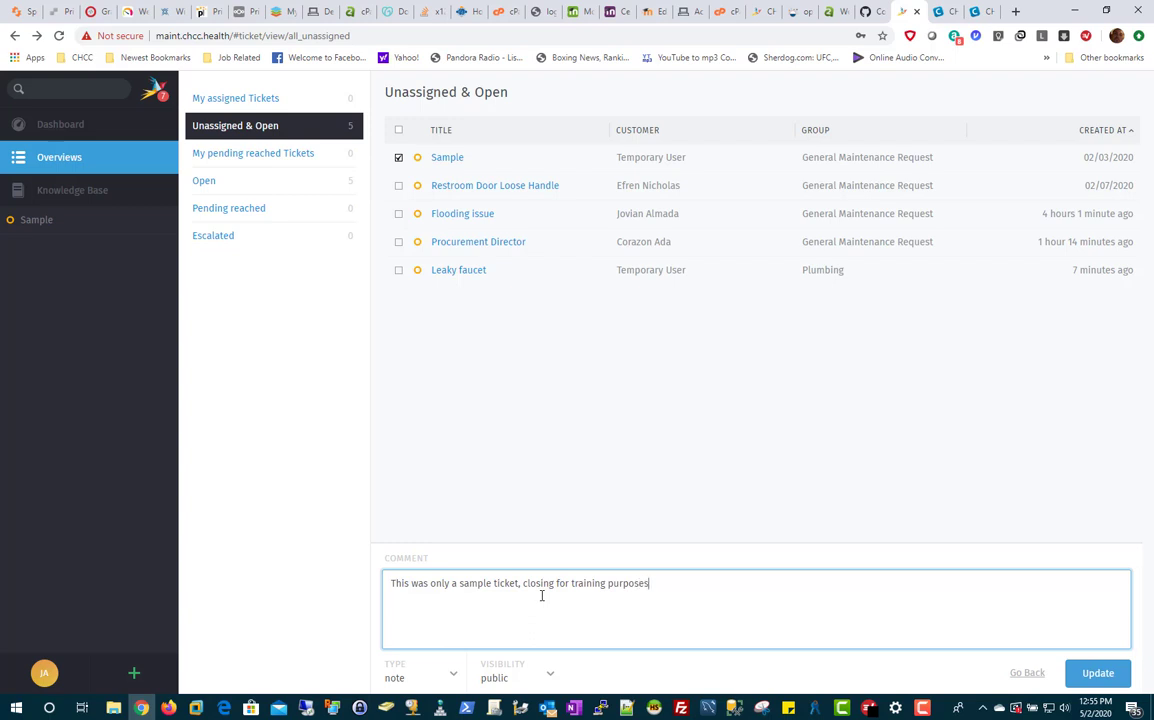
left_click(1098, 674)
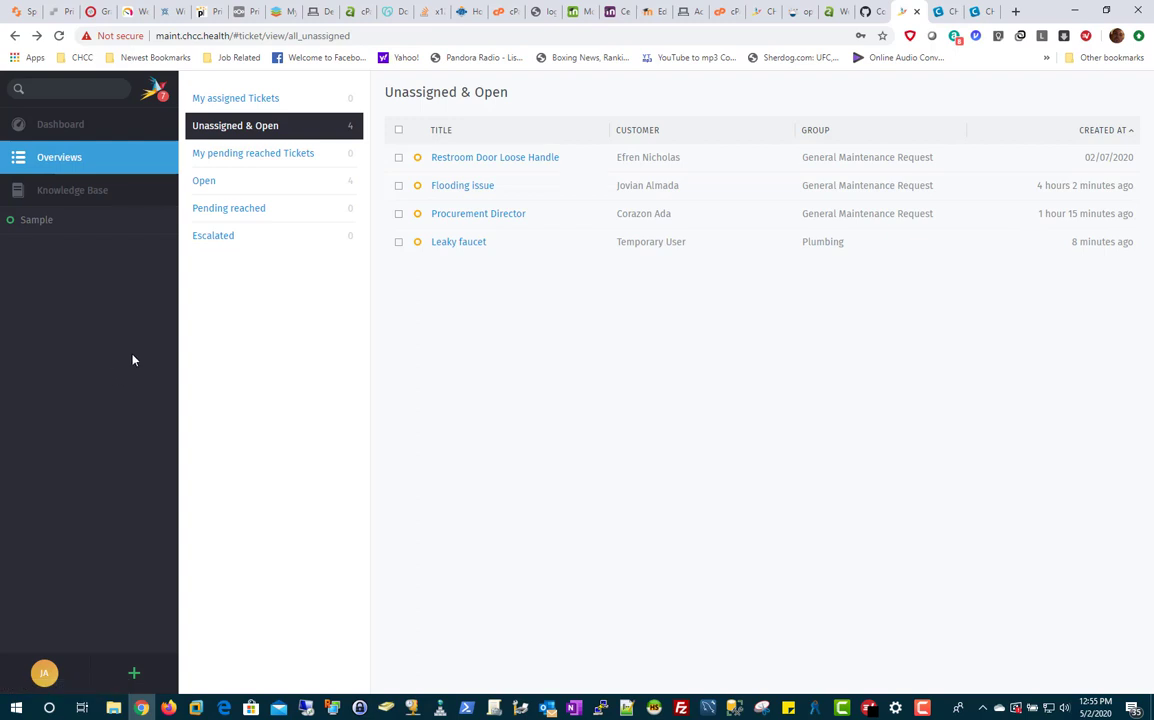
Step: Sign out and sign back in with the saved shared support login
left_click(42, 672)
left_click(40, 636)
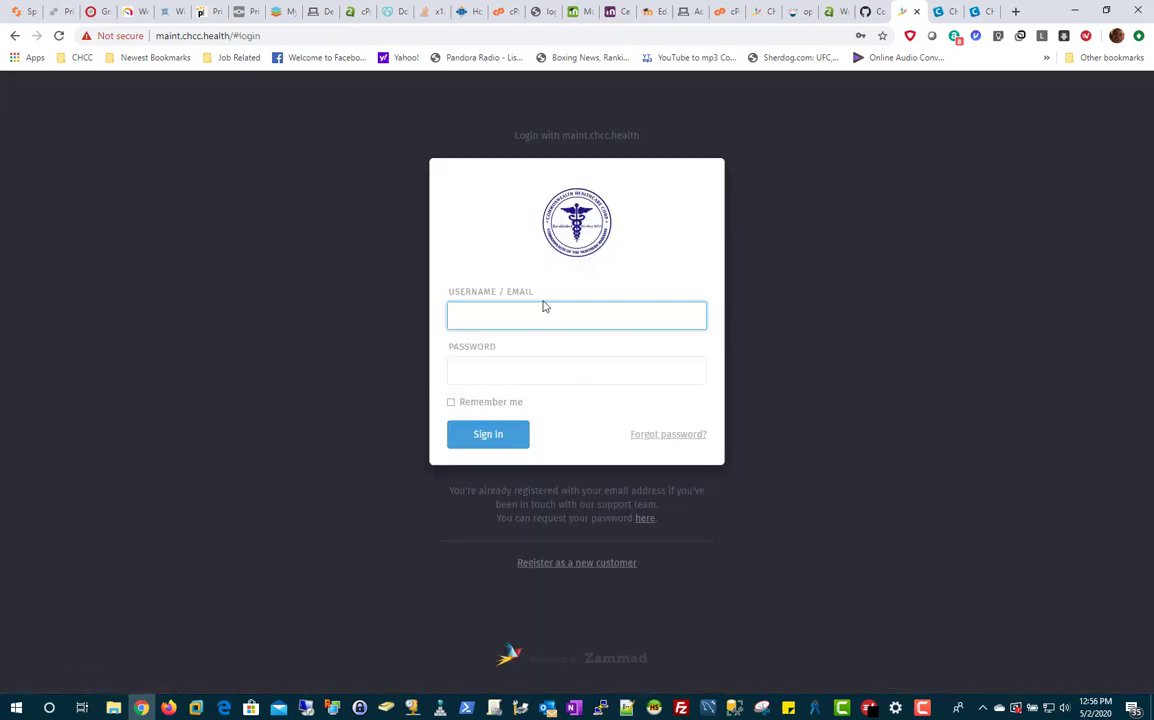
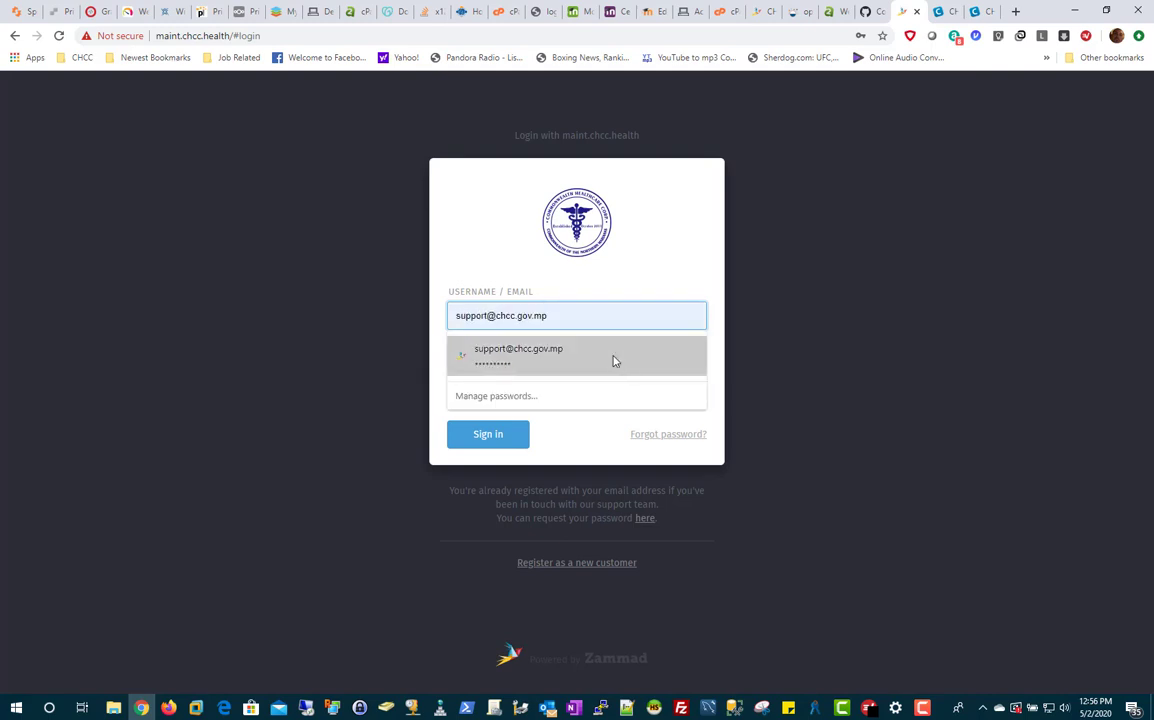
left_click(613, 358)
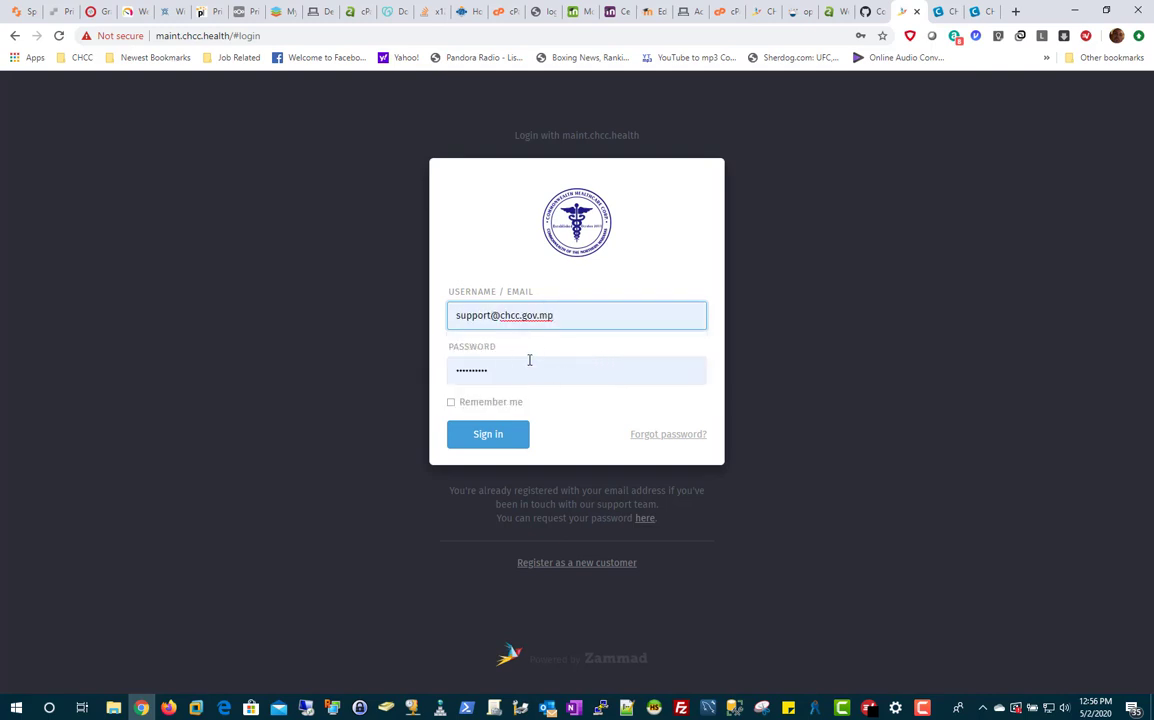
left_click(492, 437)
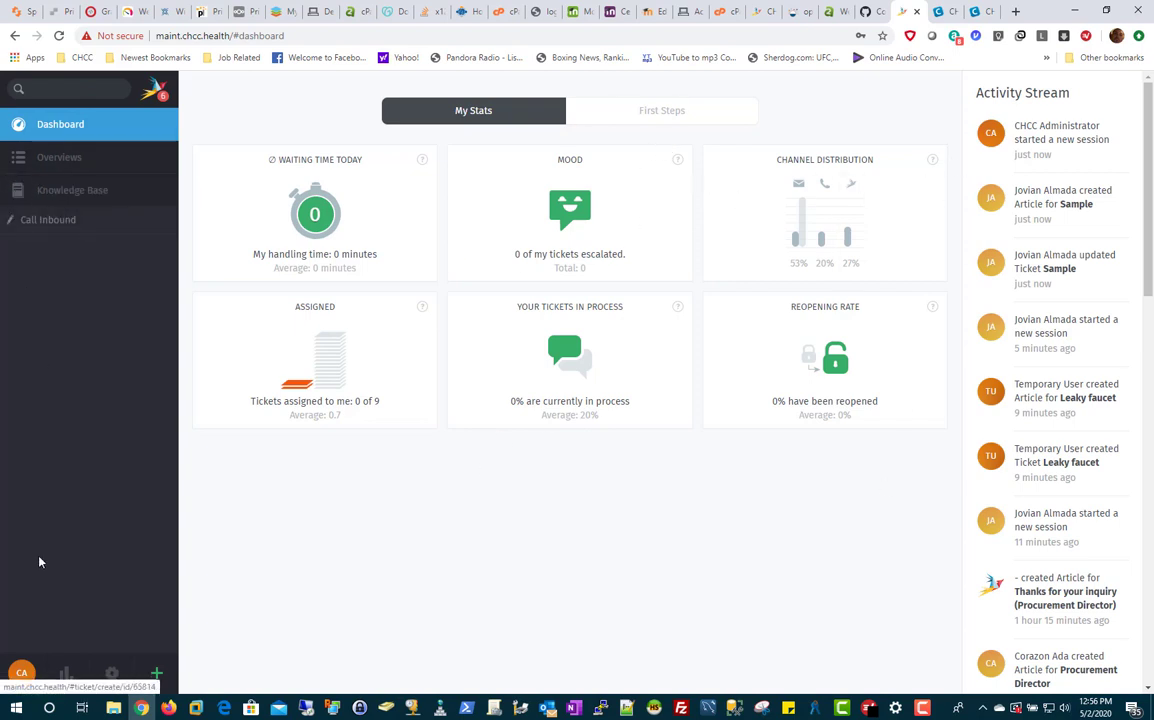
Step: Open the Reporting page and scroll through the ticket report
left_click(65, 673)
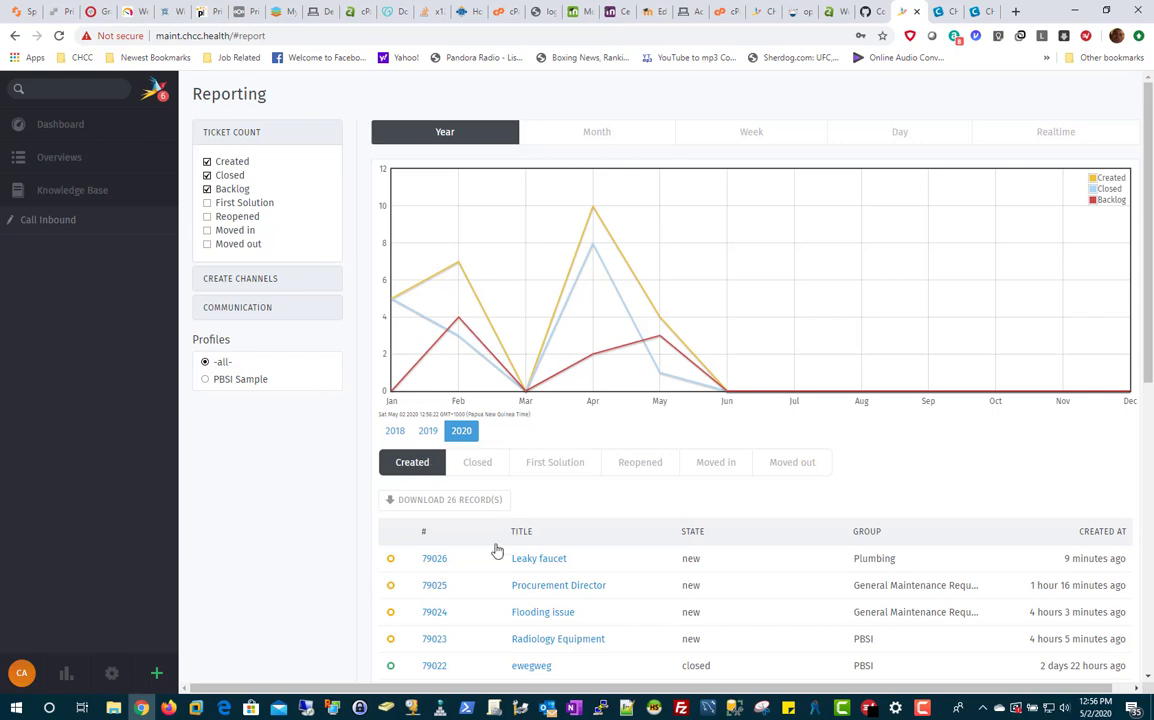
scroll(605, 560, "down", 3)
scroll(610, 571, "down", 4)
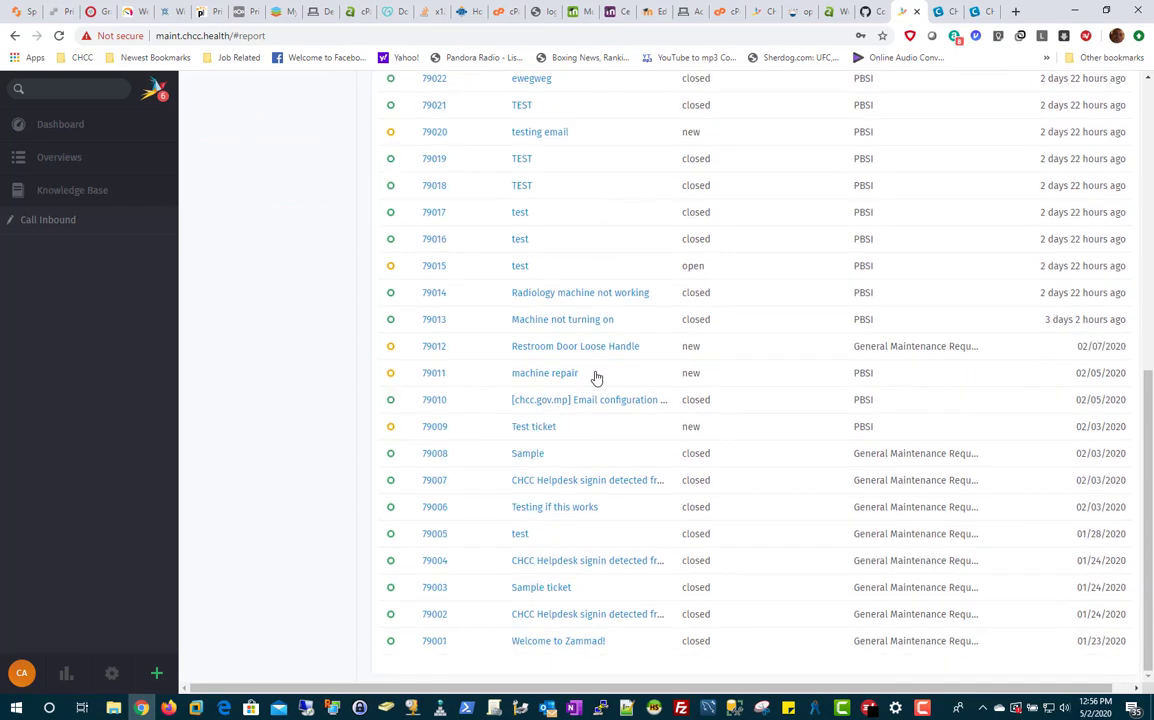
scroll(592, 375, "up", 7)
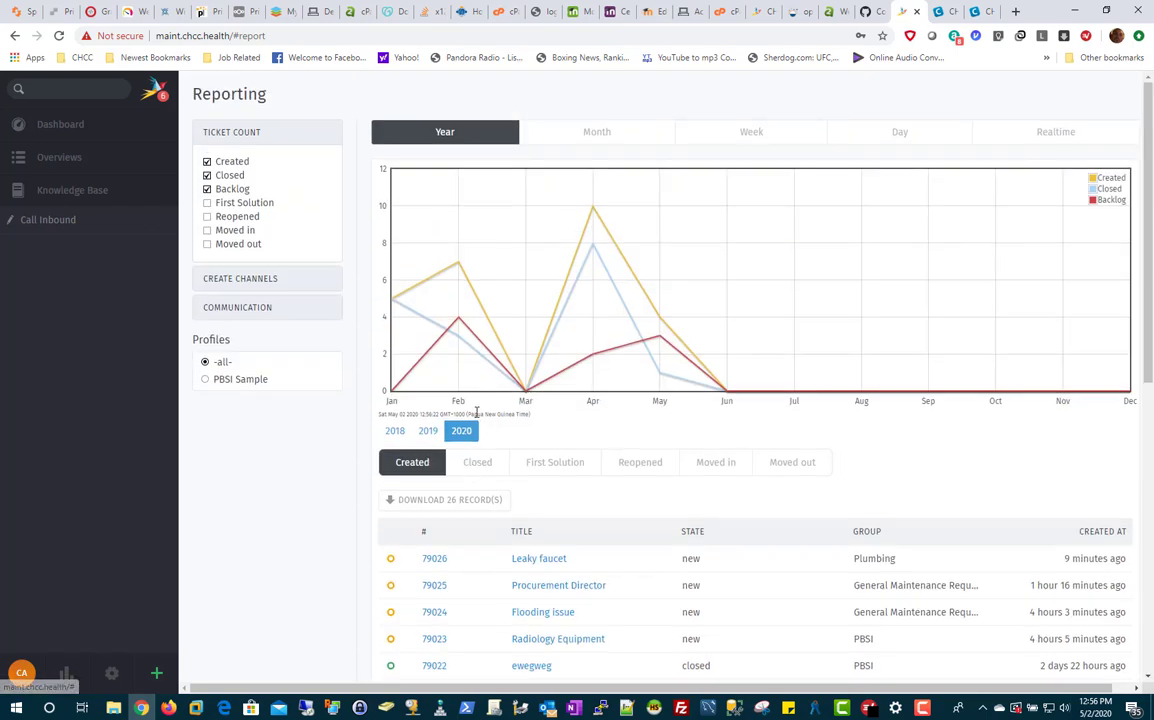
Step: Compare period views, then download May 2020's four created-ticket records as tickets--all--Created.xls
left_click(602, 135)
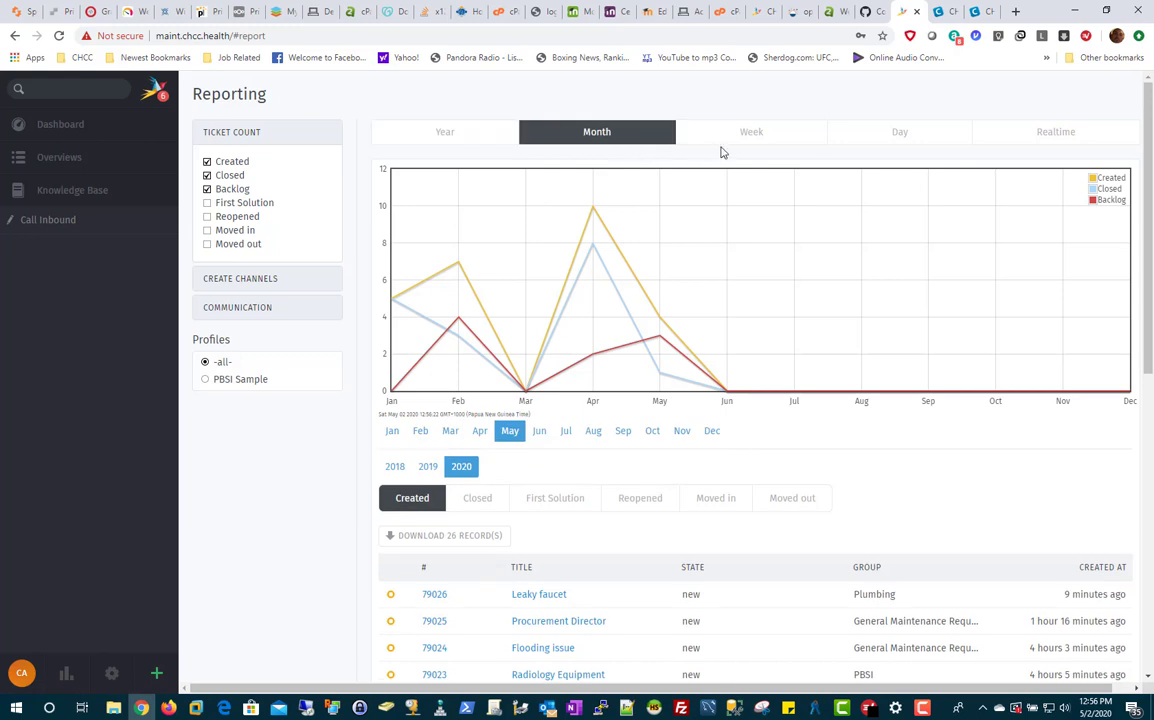
left_click(747, 133)
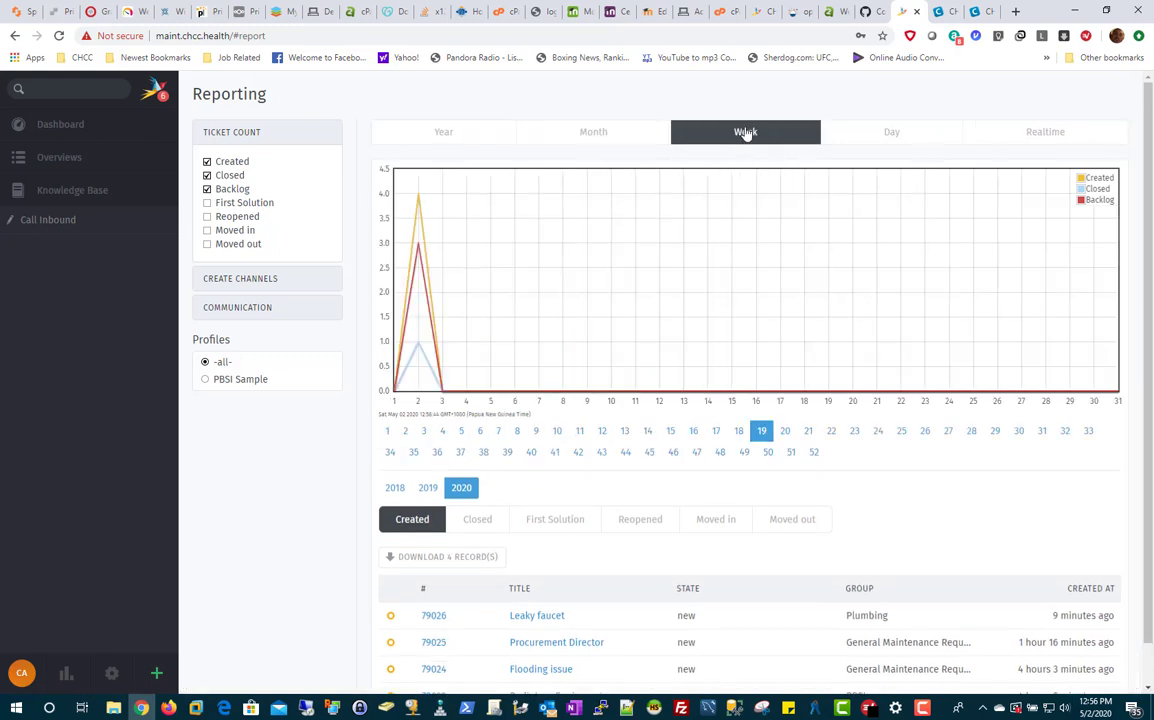
left_click(595, 139)
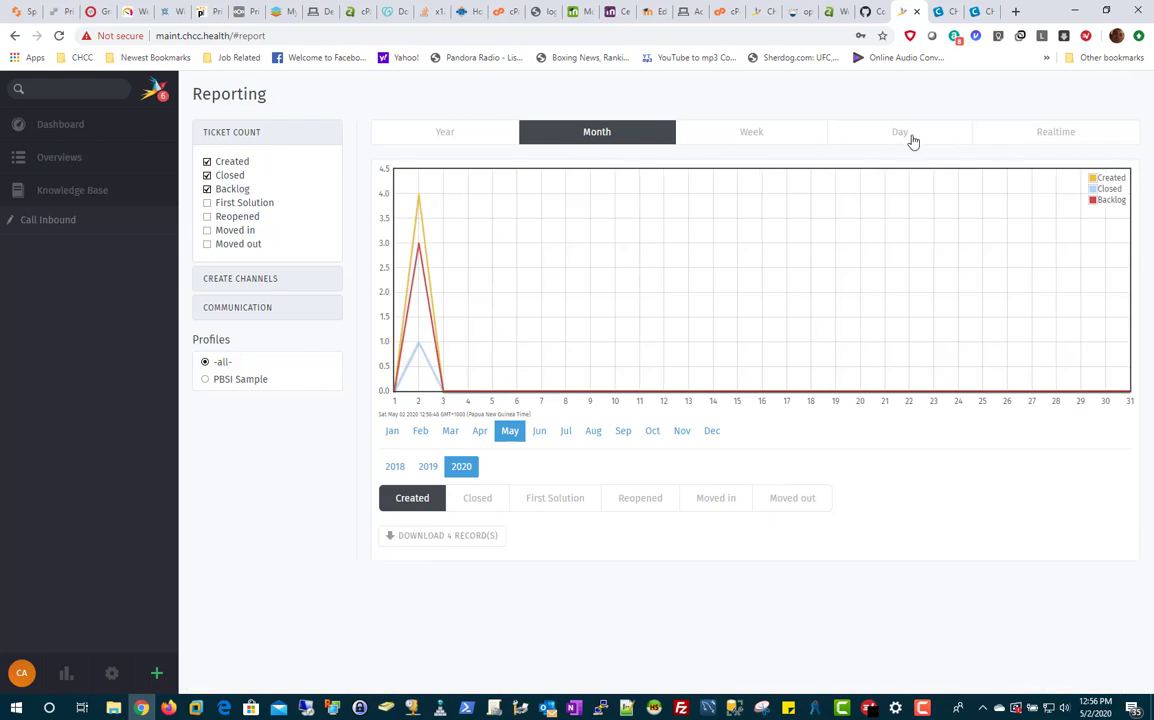
left_click(912, 141)
left_click(1053, 137)
left_click(627, 141)
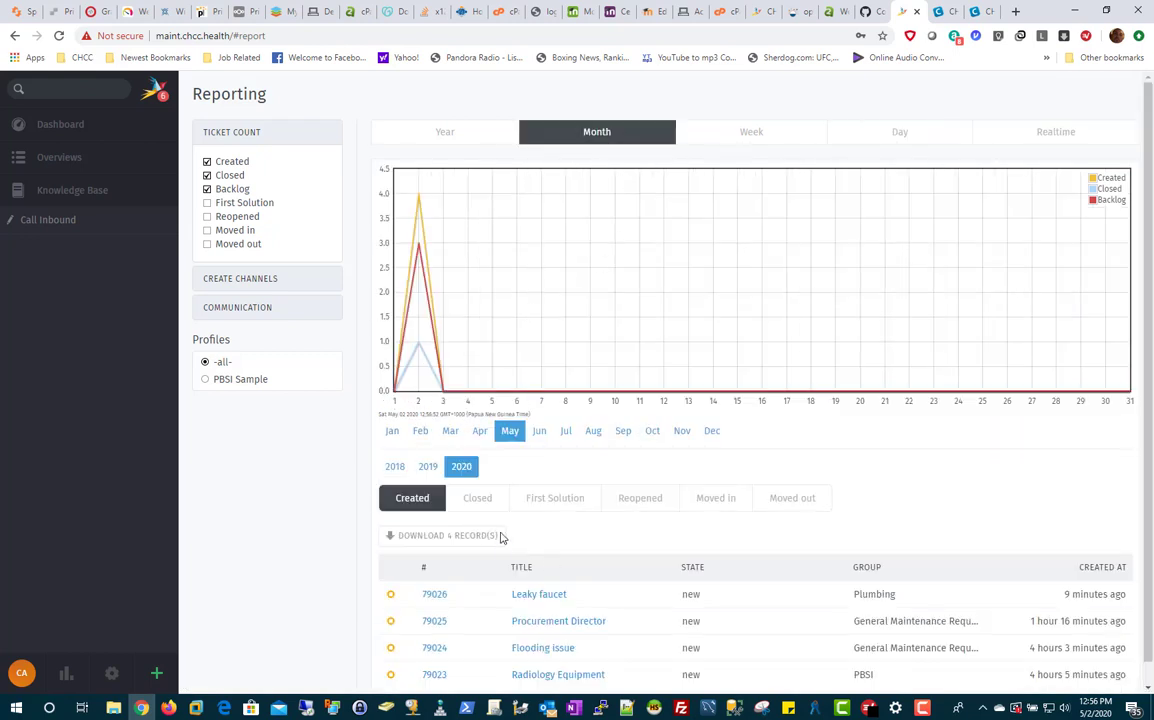
scroll(505, 473, "down", 1)
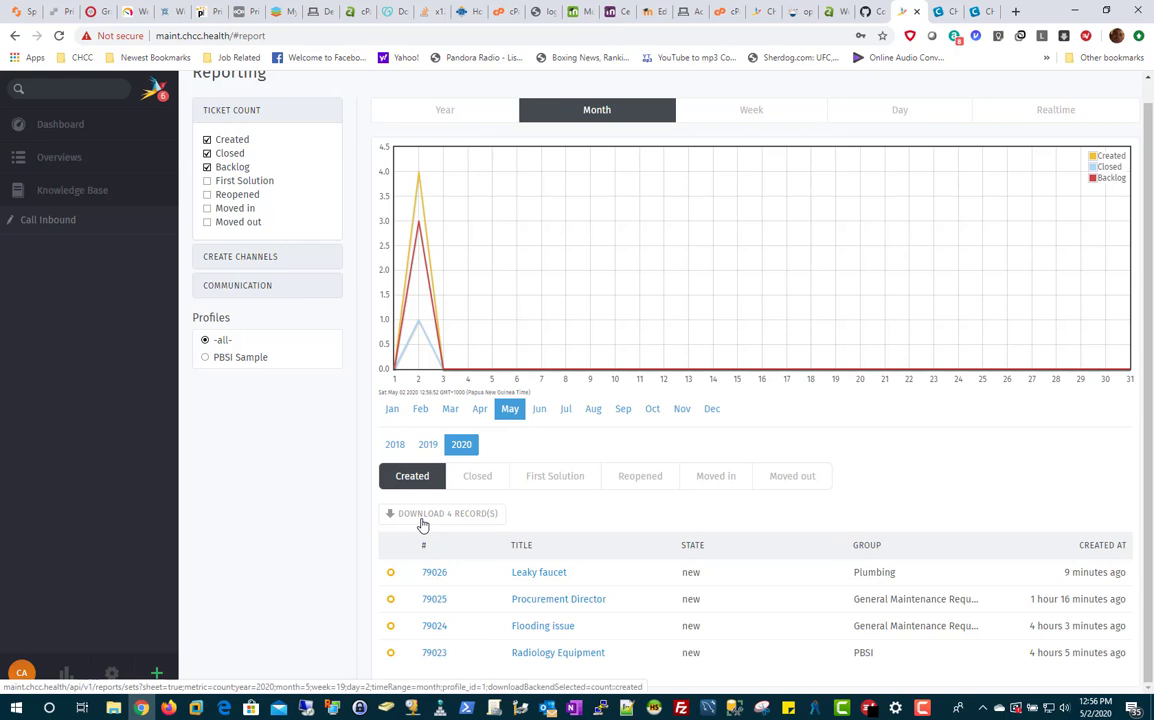
left_click(422, 515)
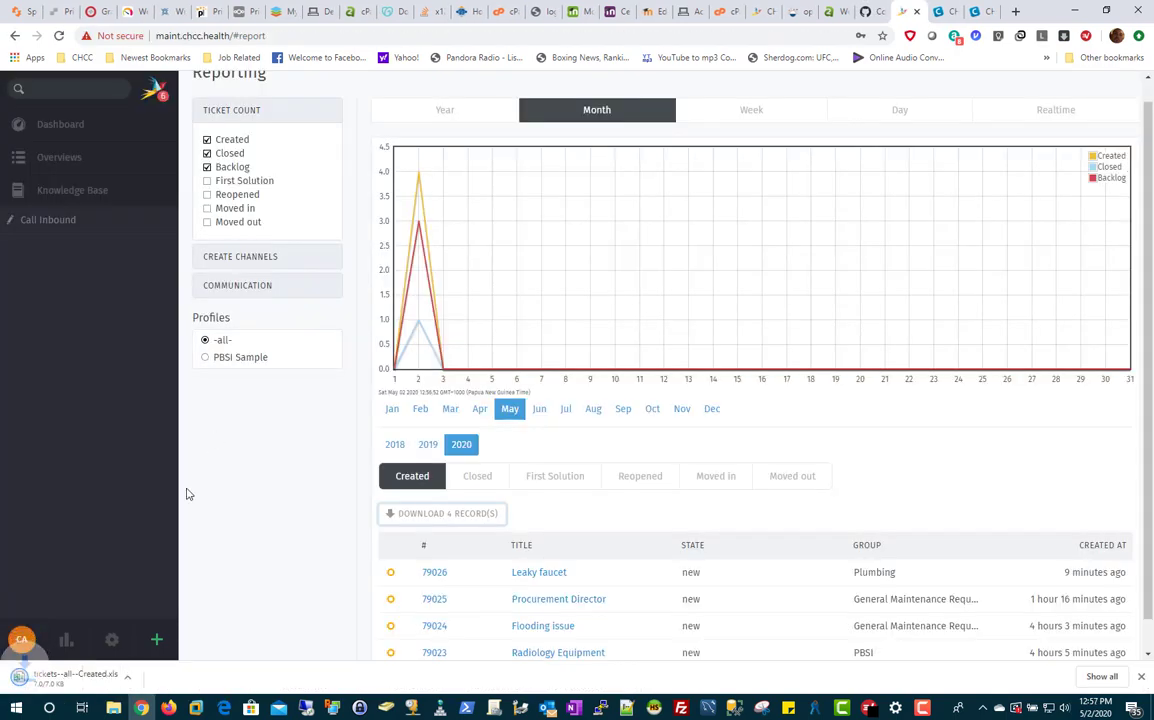
left_click(76, 678)
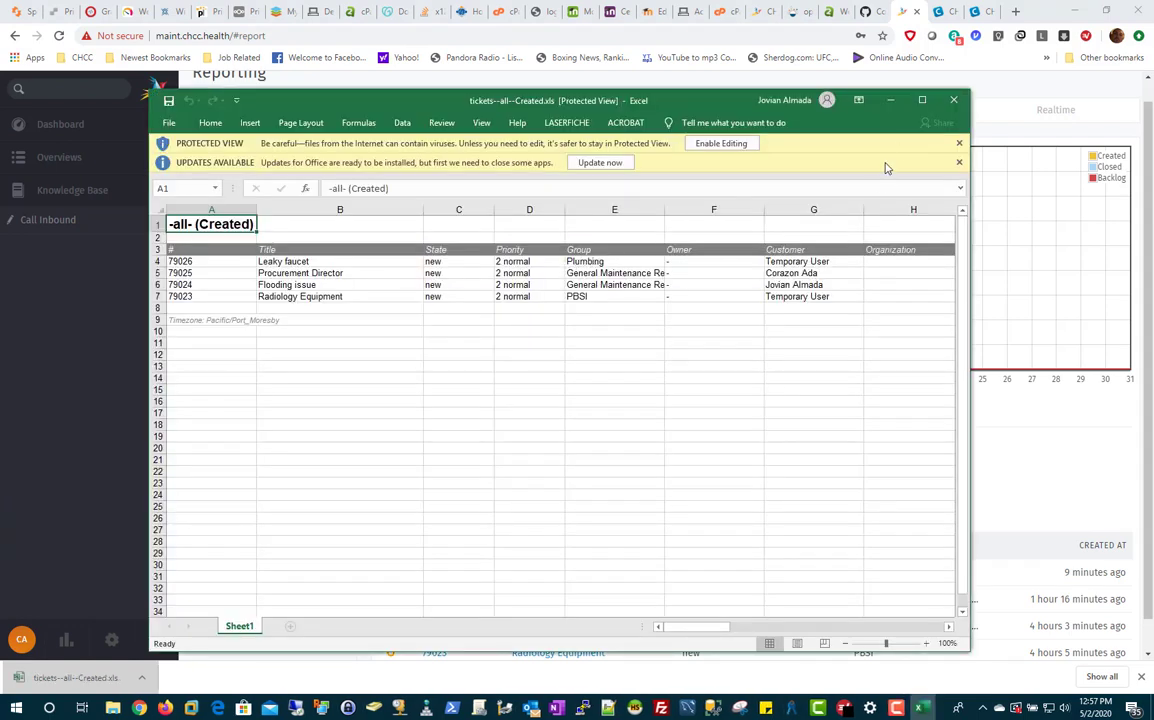
left_click(953, 100)
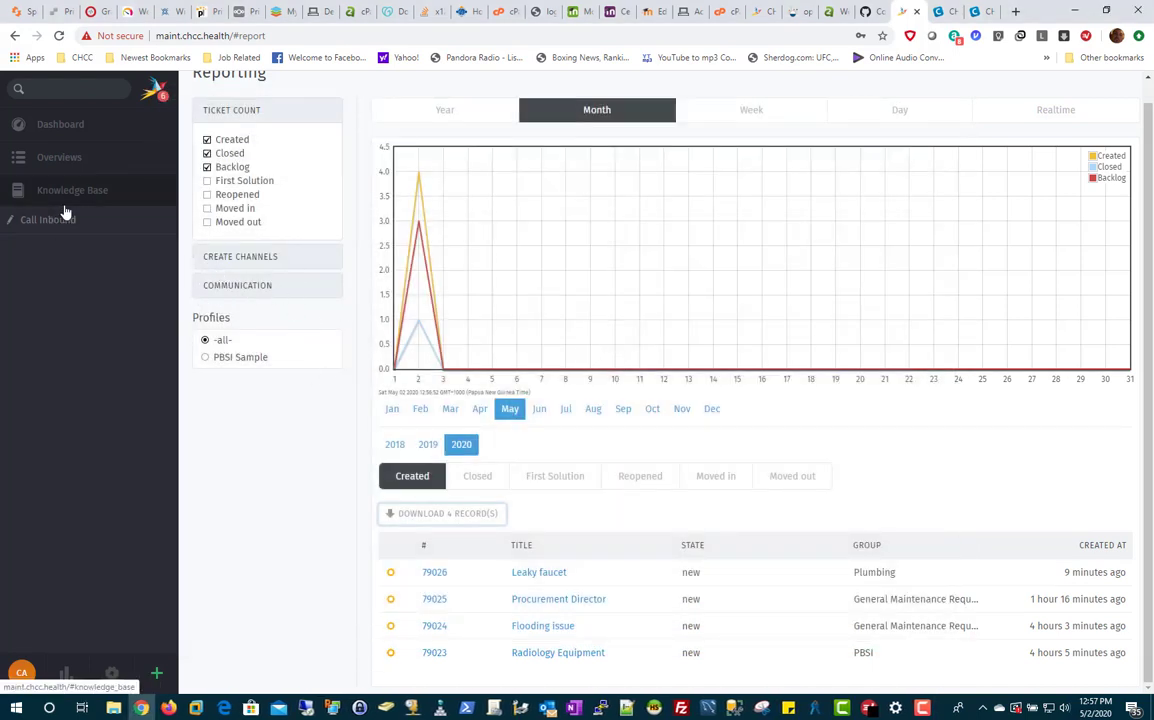
Step: Close Call Inbound, list the seven Unassigned & Open tickets and preview Radiology Equipment
left_click(160, 220)
left_click(86, 130)
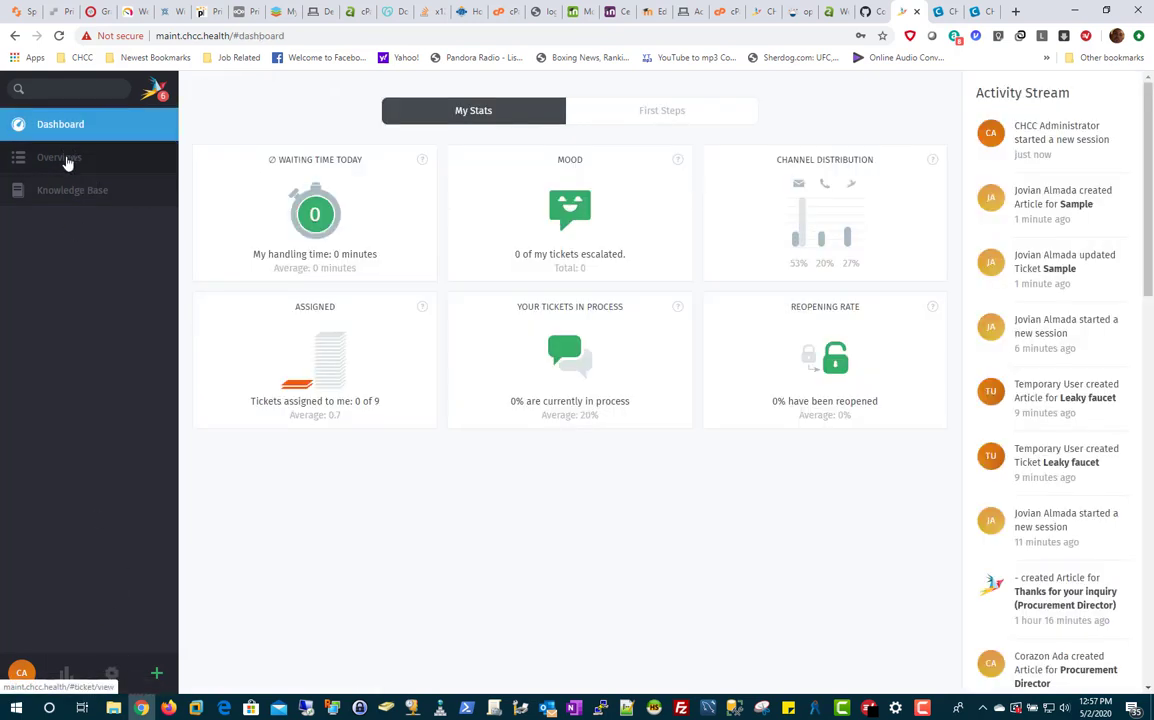
left_click(70, 159)
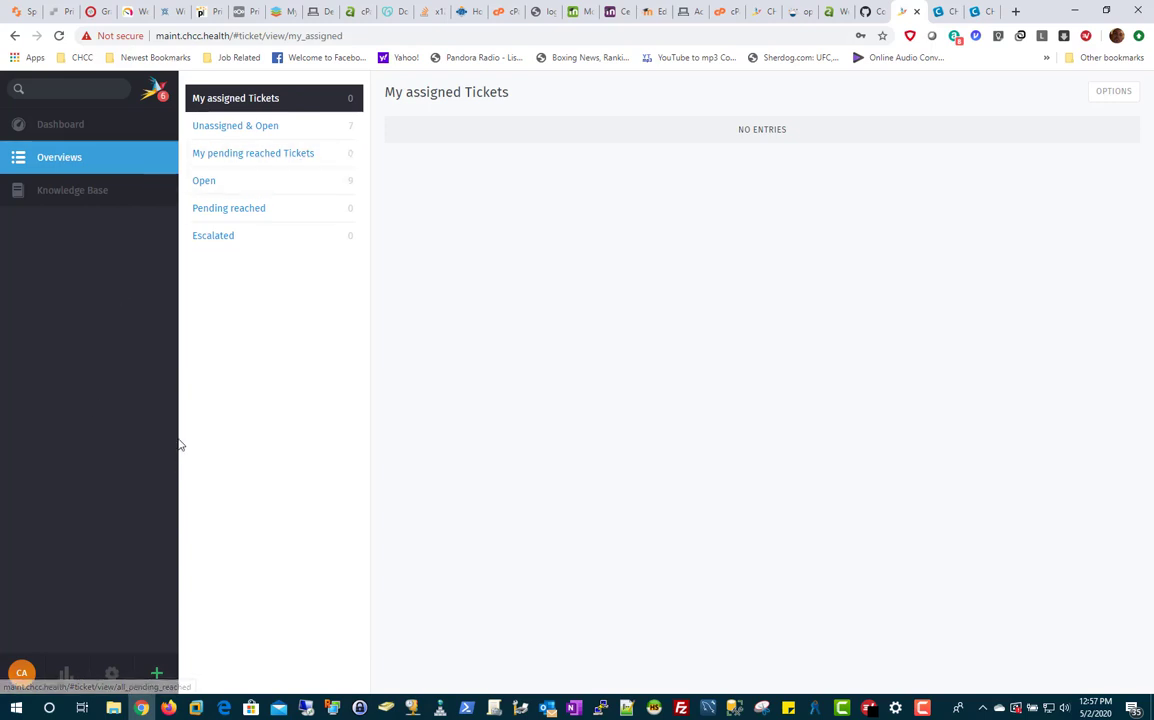
left_click(298, 133)
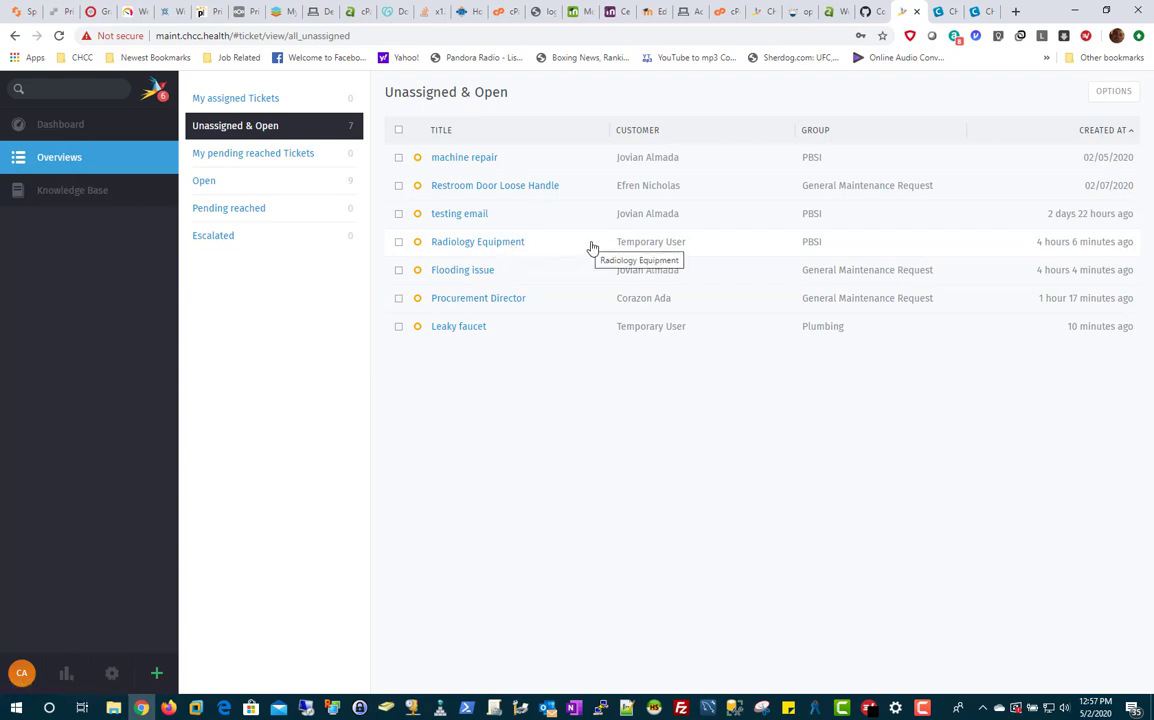
left_click(812, 250)
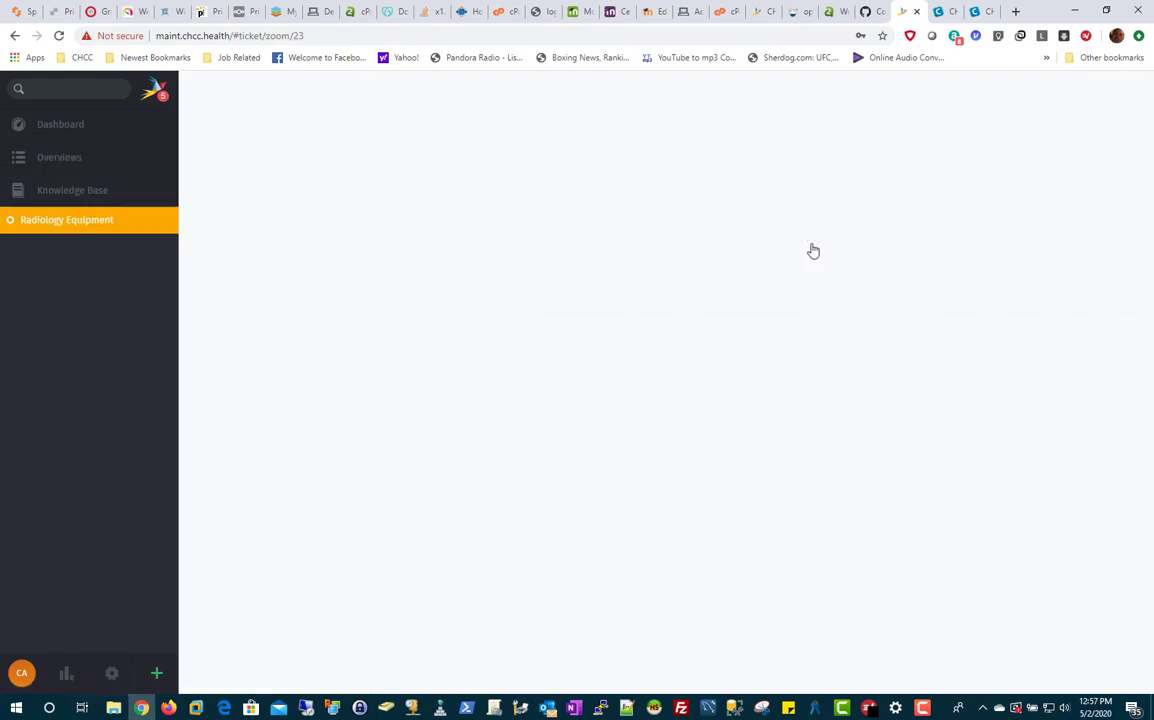
left_click(15, 35)
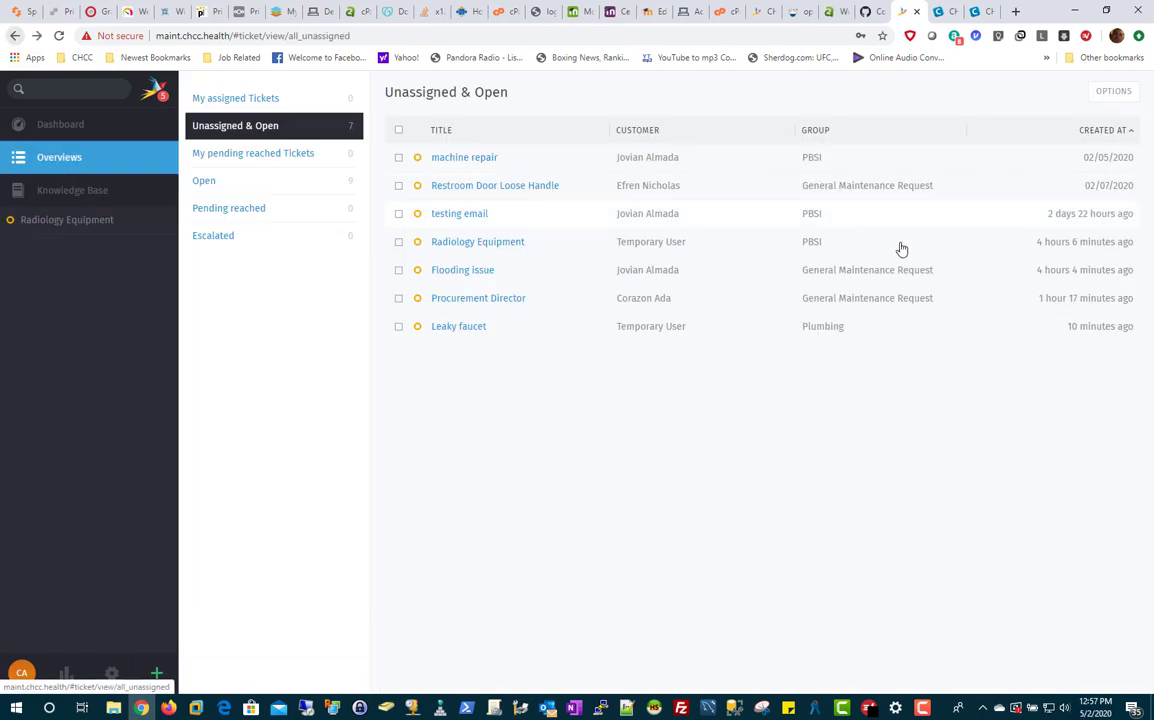
Step: Select Radiology Equipment and set bulk group General Maintenance Request with an individual agent owner
left_click(399, 243)
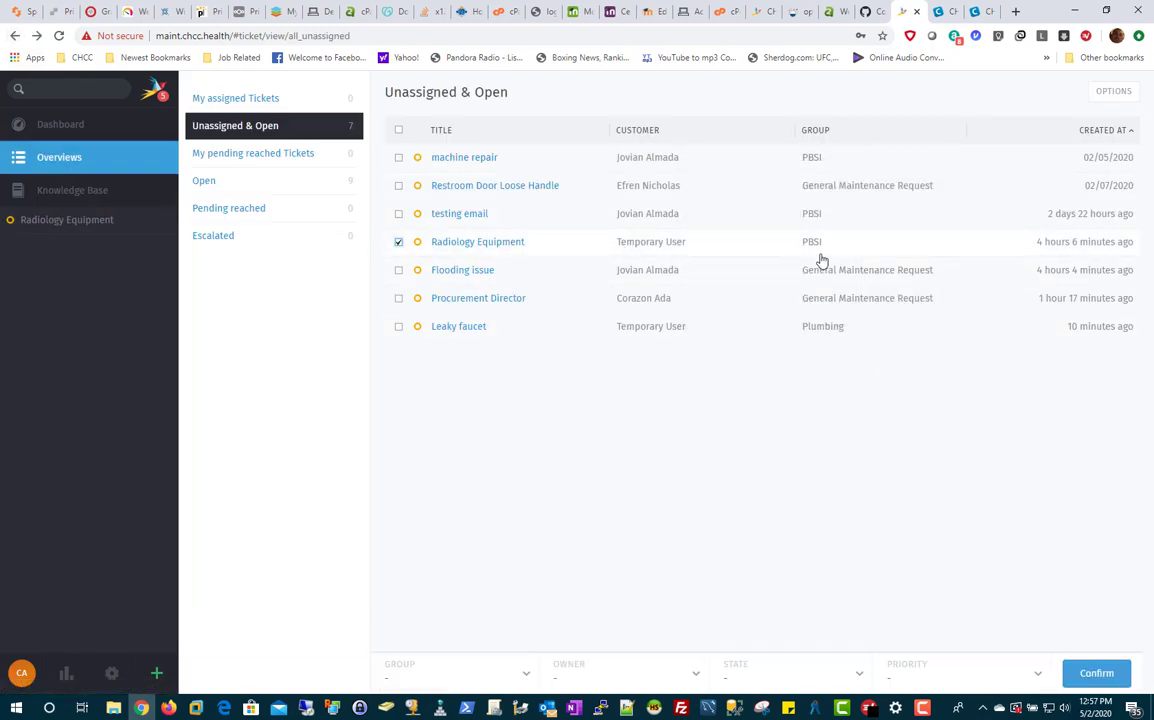
left_click(527, 679)
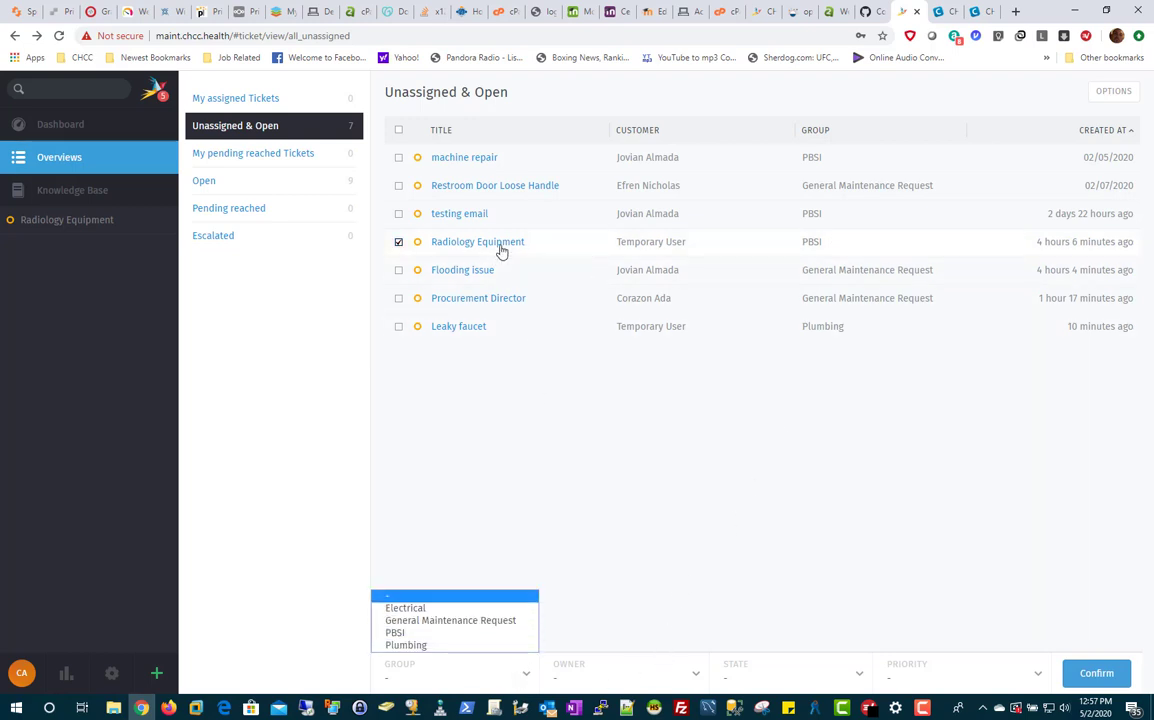
left_click(466, 621)
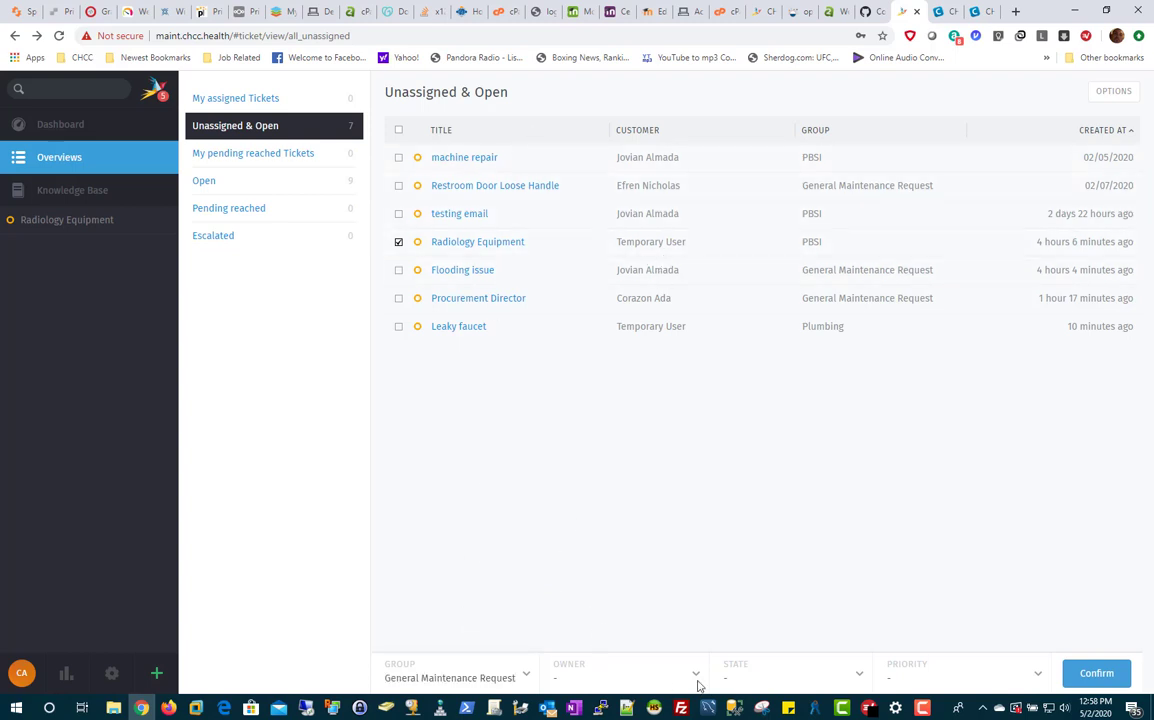
left_click(660, 675)
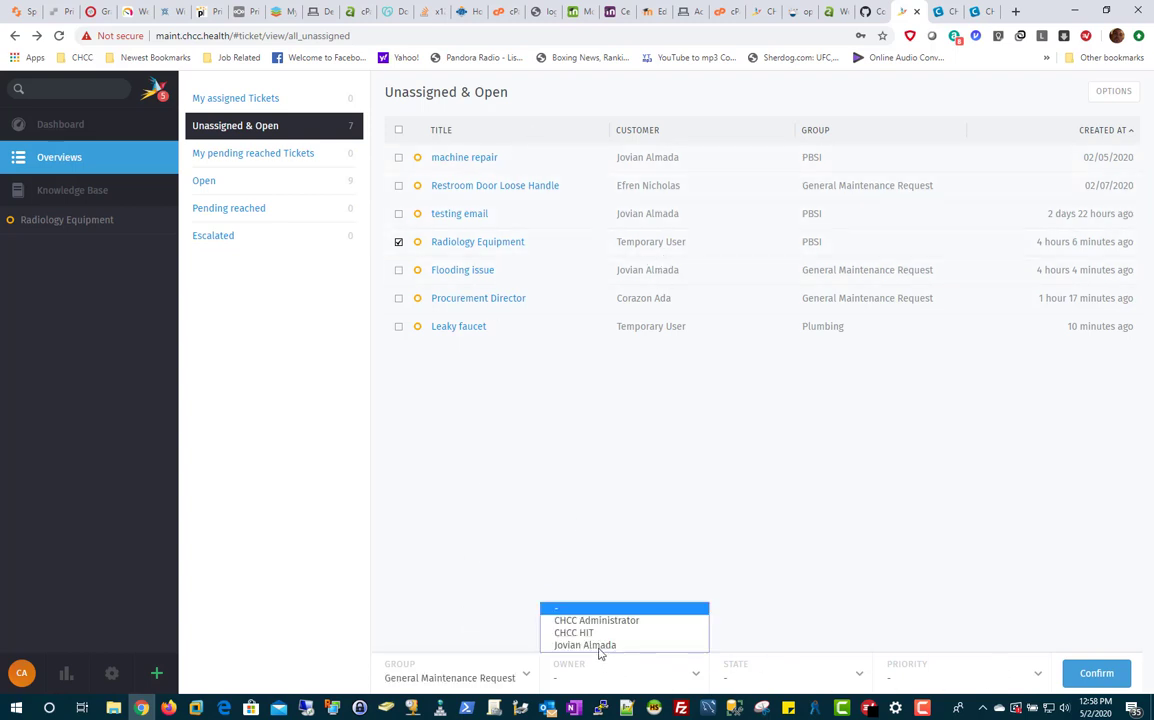
left_click(612, 651)
Step: Set state open and priority 2 normal, add the 'updating to general maintenance' comment, and update
left_click(782, 686)
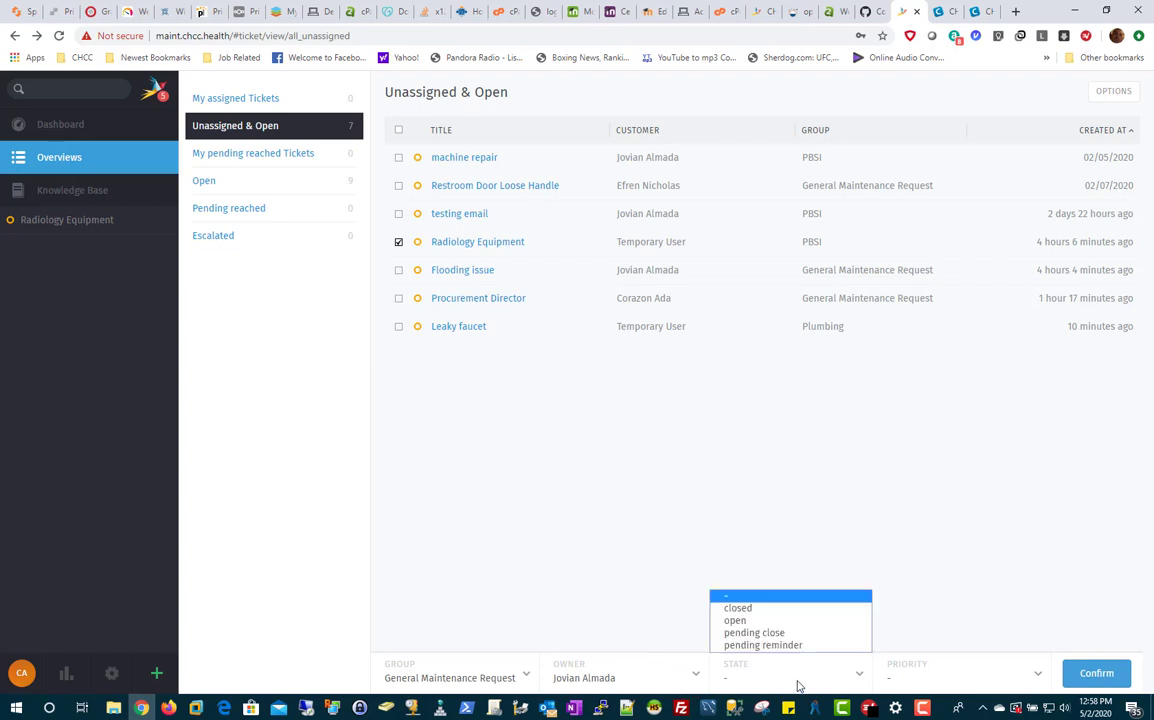
left_click(745, 621)
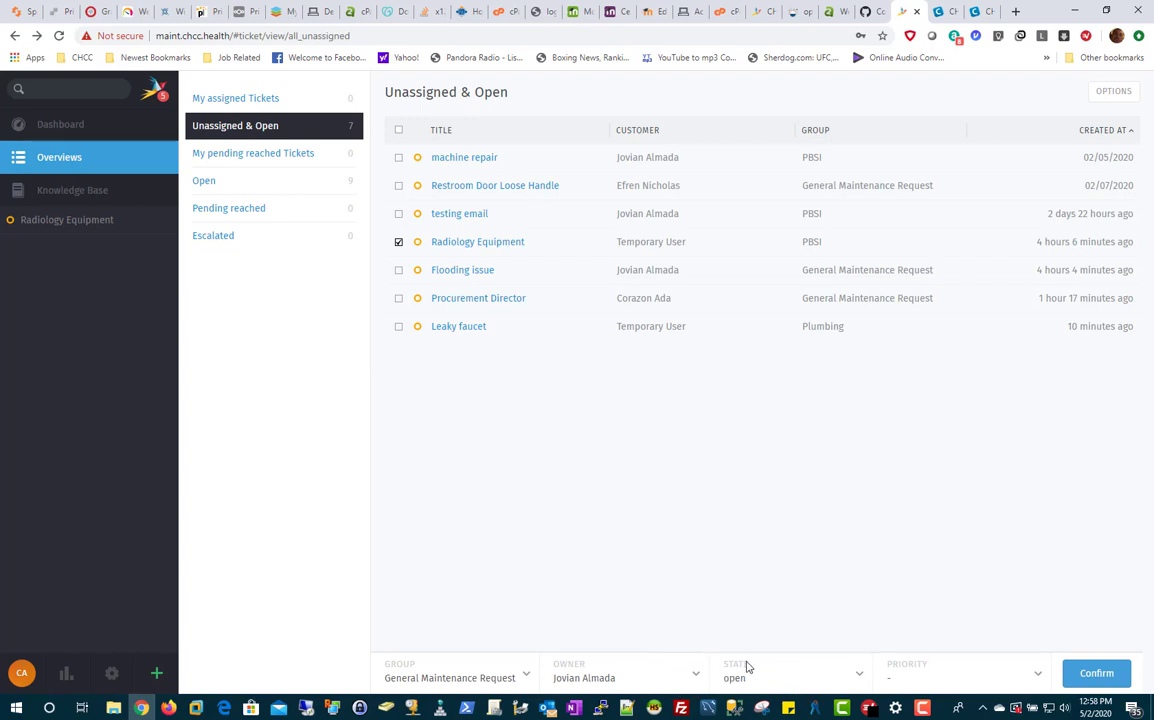
left_click(940, 675)
left_click(906, 626)
left_click(920, 678)
left_click(906, 633)
left_click(1088, 680)
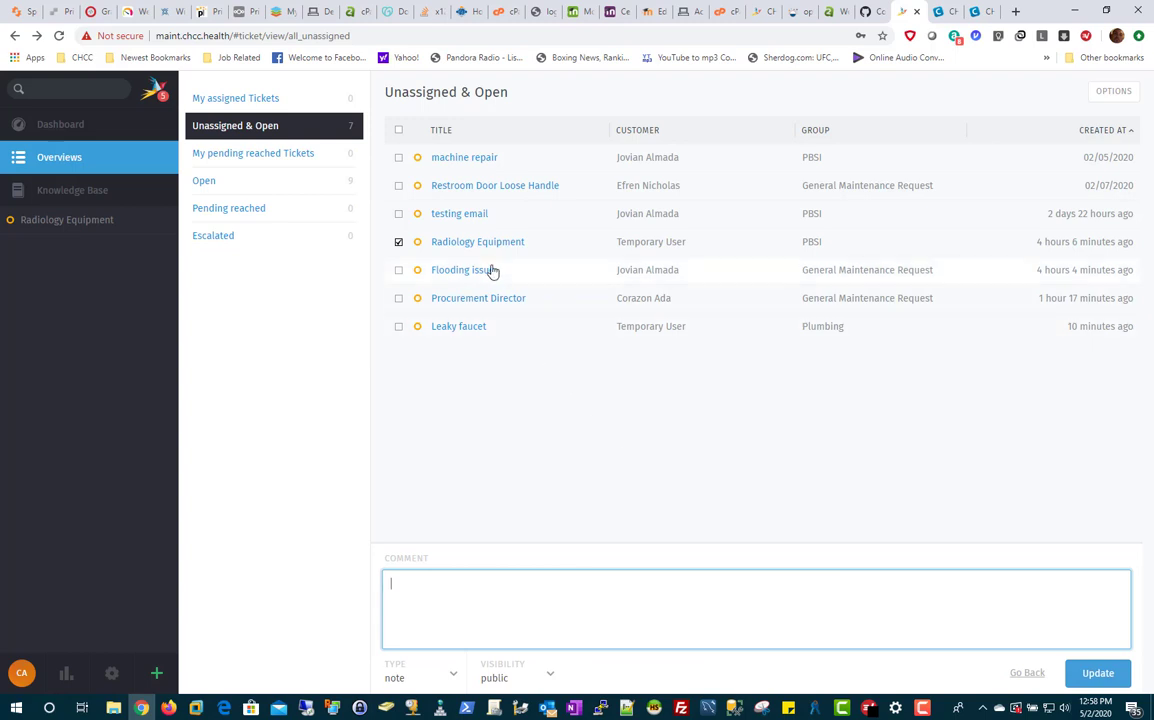
mouse_move(648, 242)
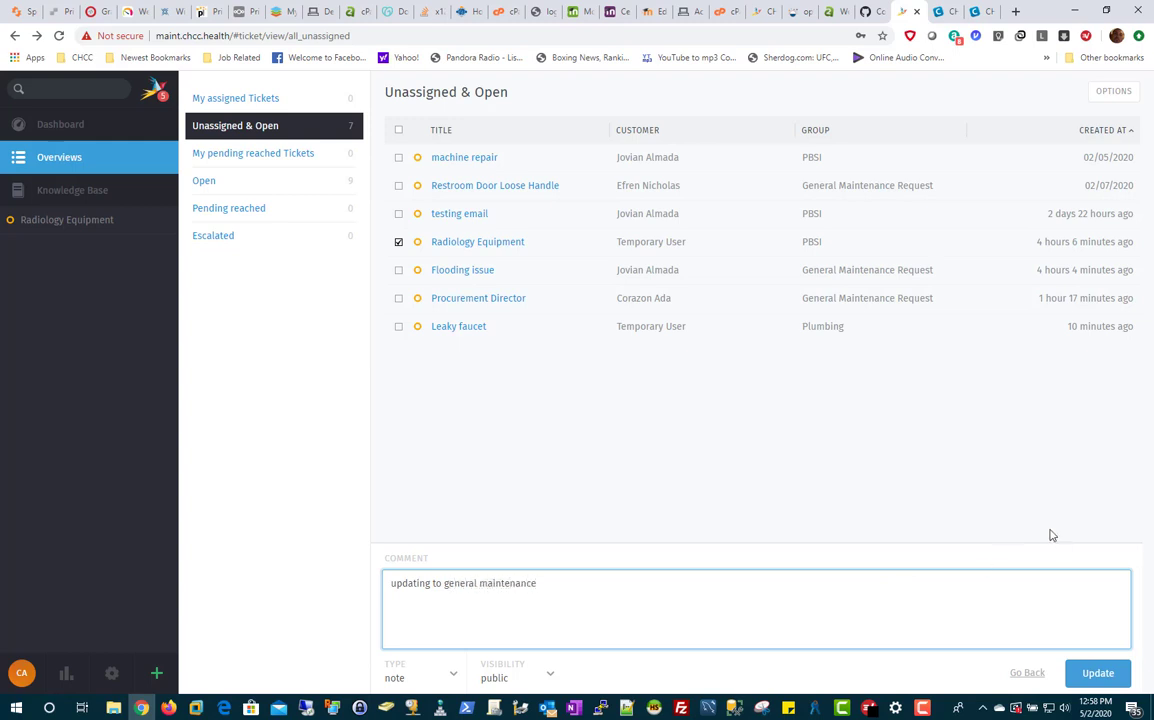
left_click(1097, 673)
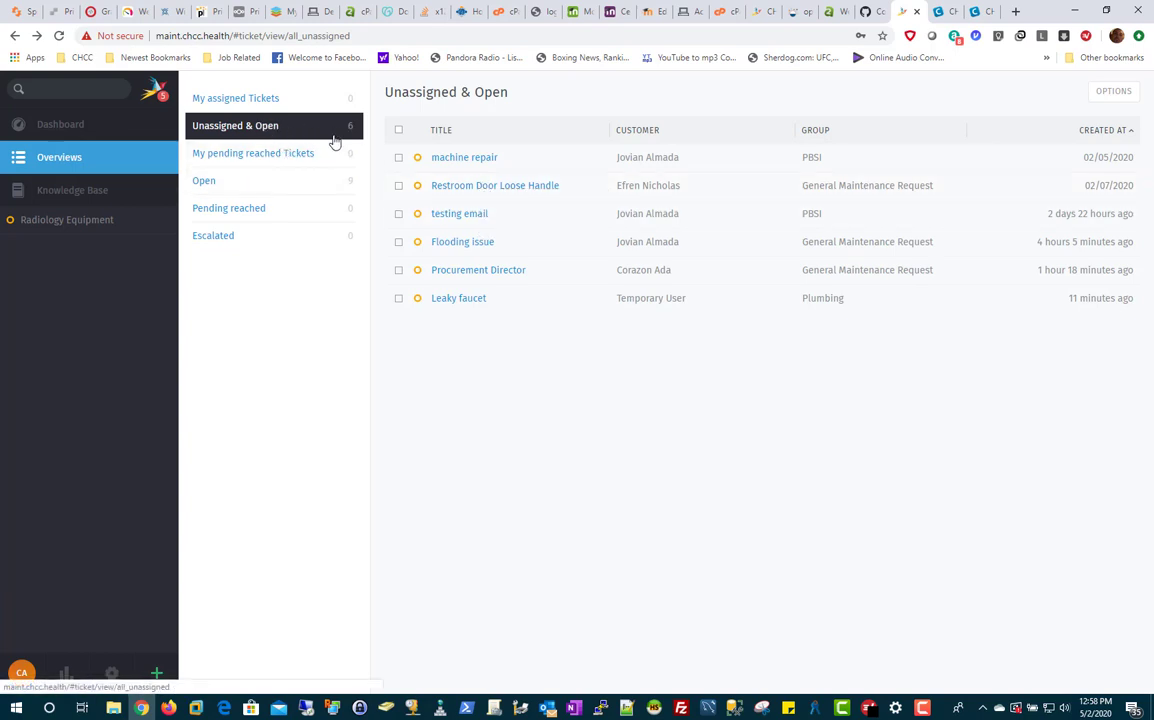
Step: Switch to the Open overview and select the Radiology Equipment ticket for bulk update
left_click_drag(458, 298, 482, 315)
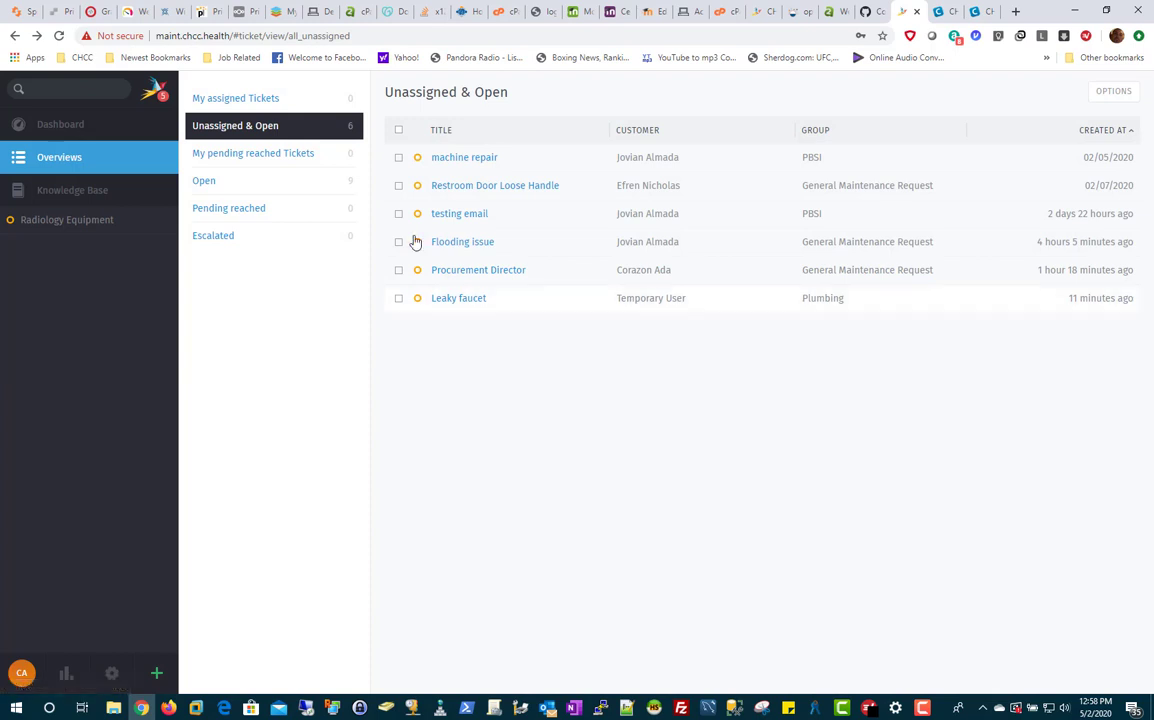
left_click(252, 152)
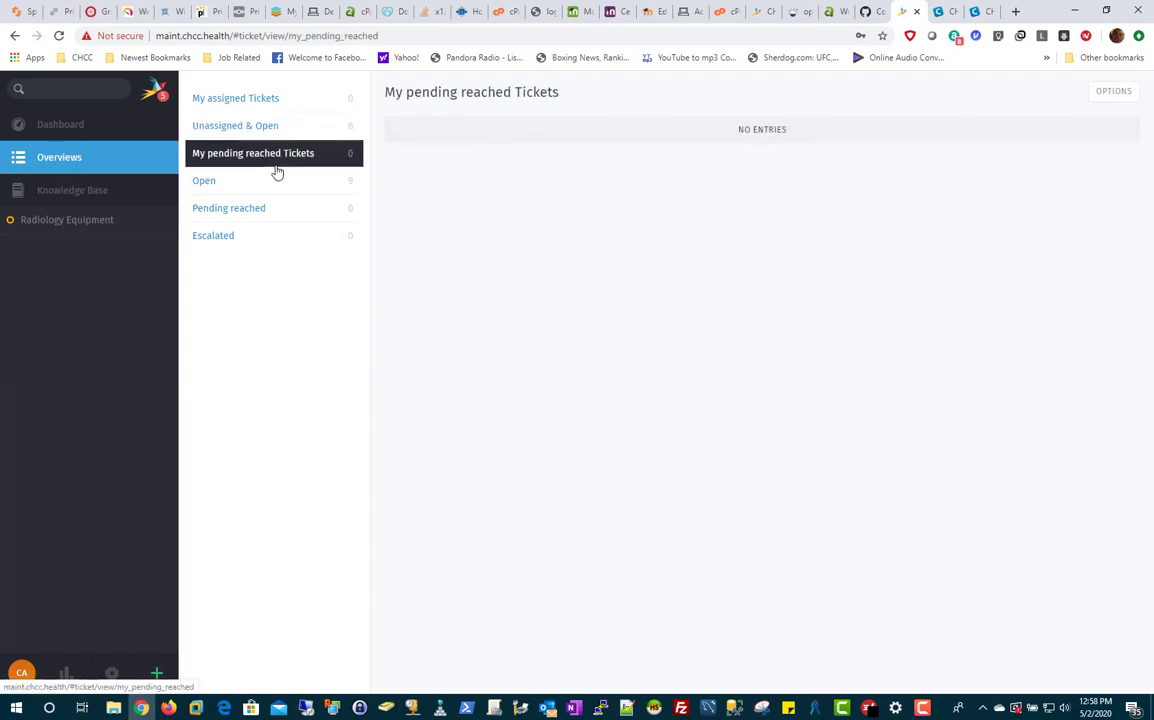
left_click(264, 183)
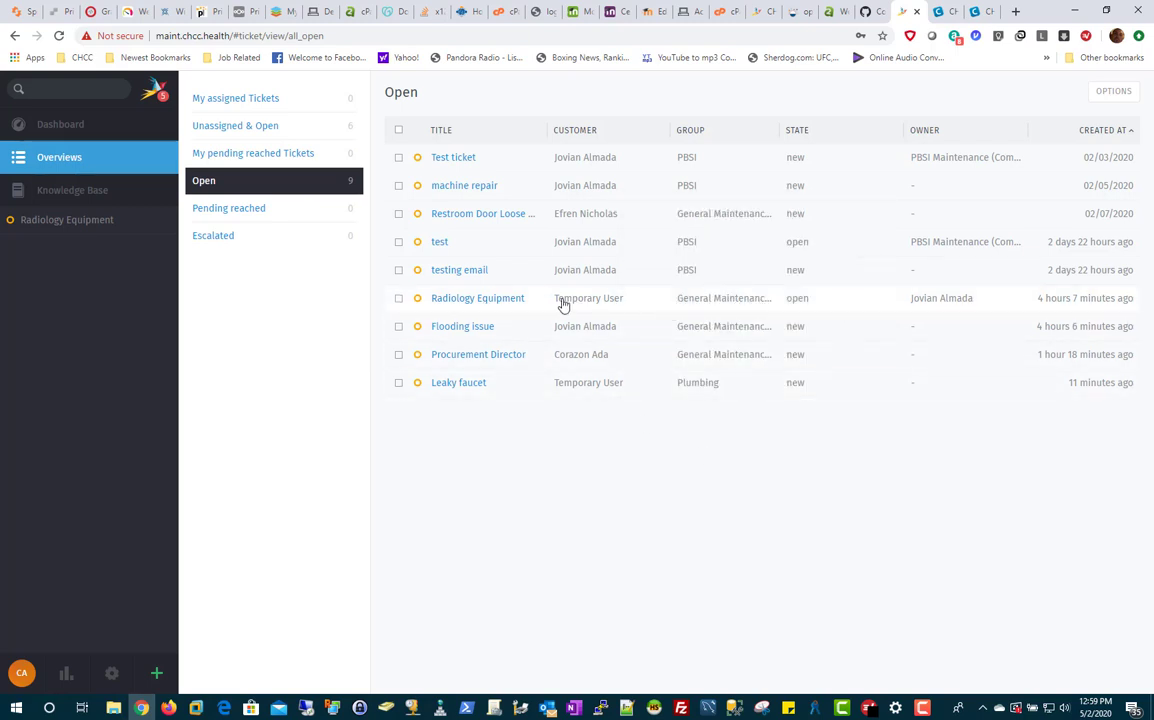
left_click(398, 298)
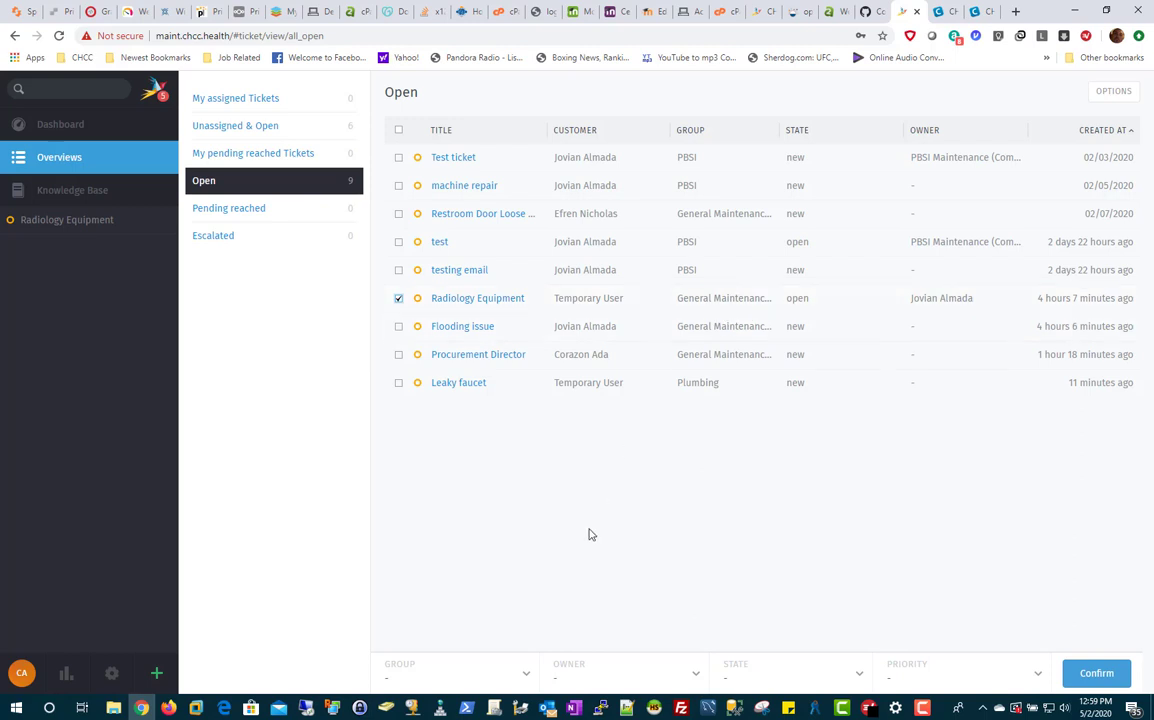
Step: In the bulk bar, set Group PBSI, Owner PBSI Maintenance, State open and Priority 2 normal
left_click(524, 680)
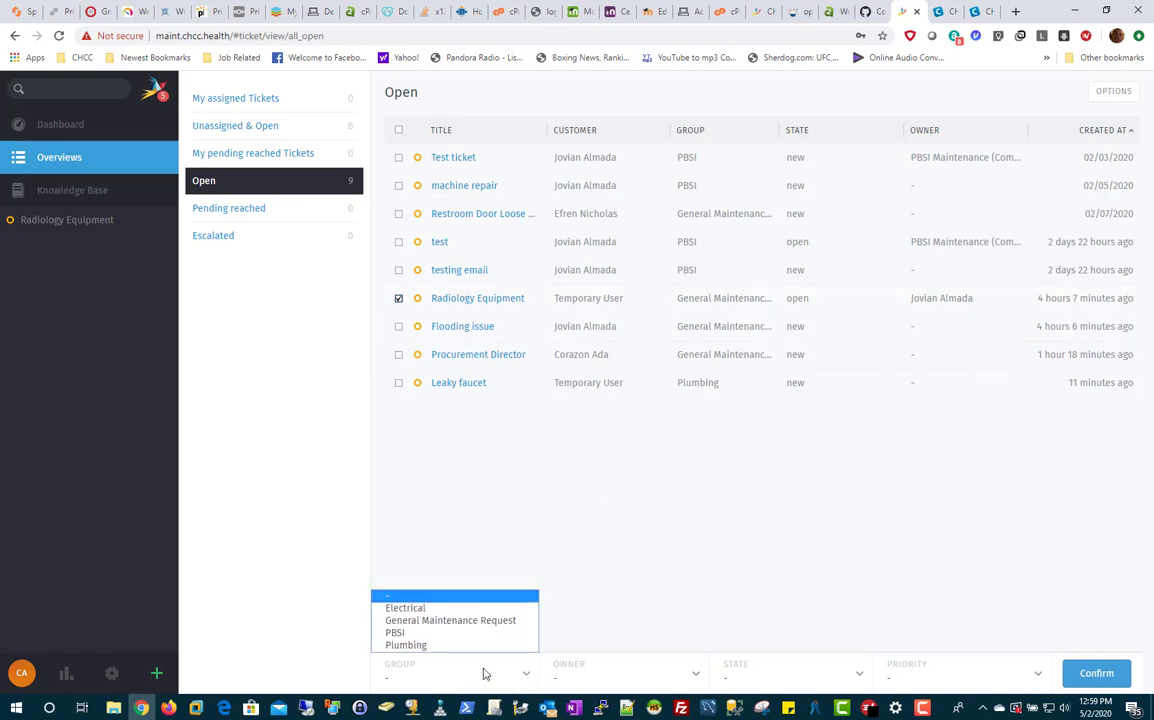
left_click(463, 635)
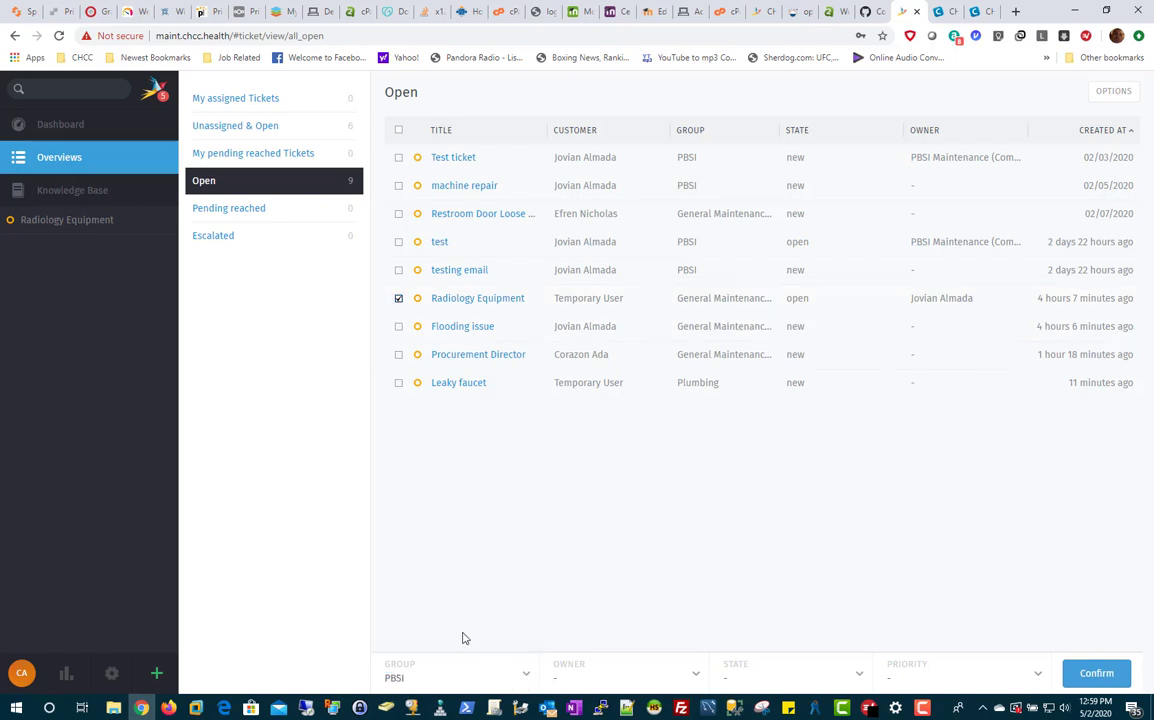
left_click(692, 679)
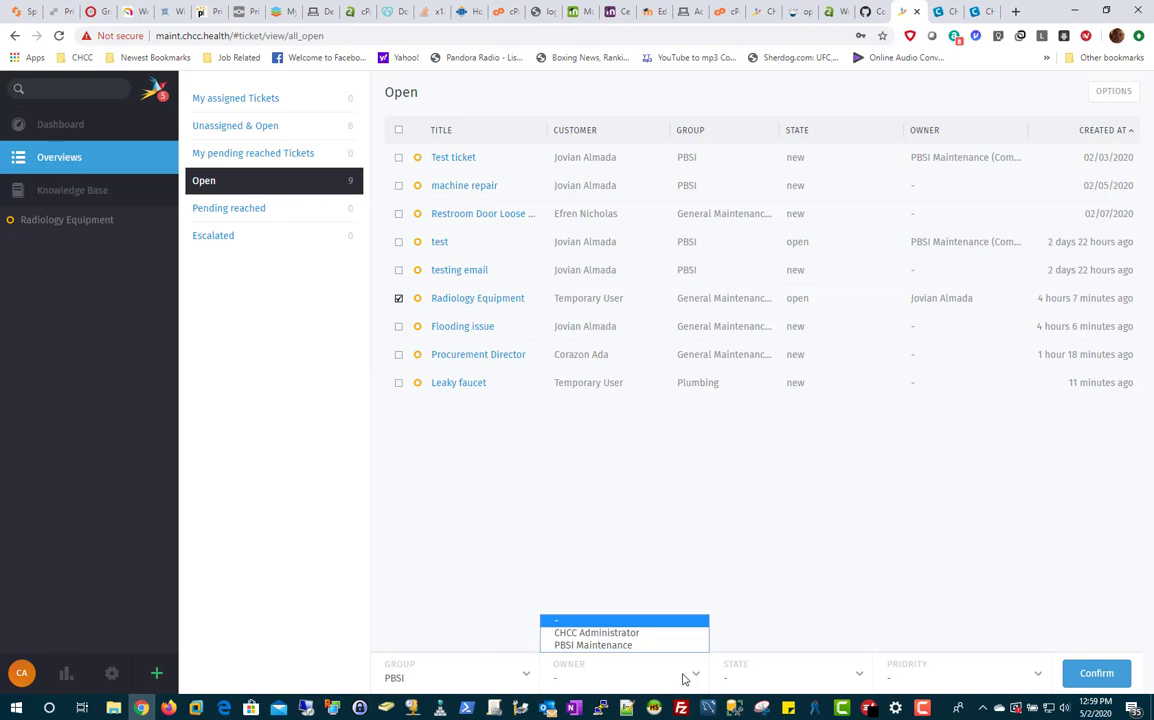
left_click(605, 646)
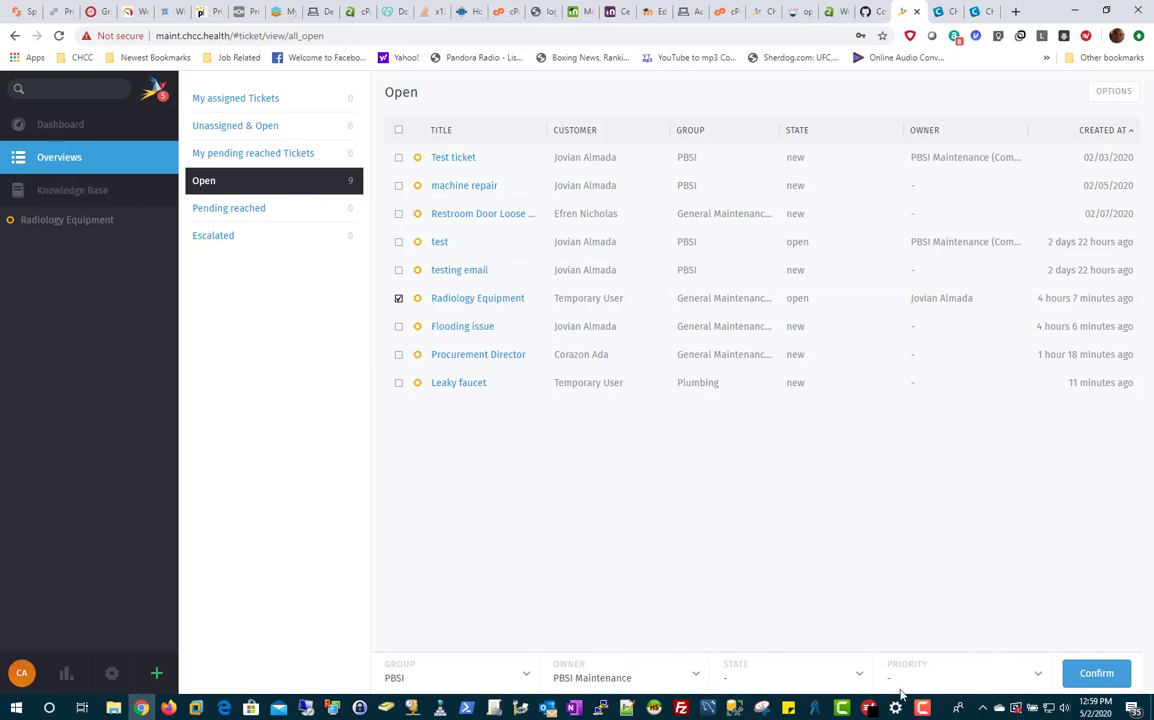
left_click(861, 679)
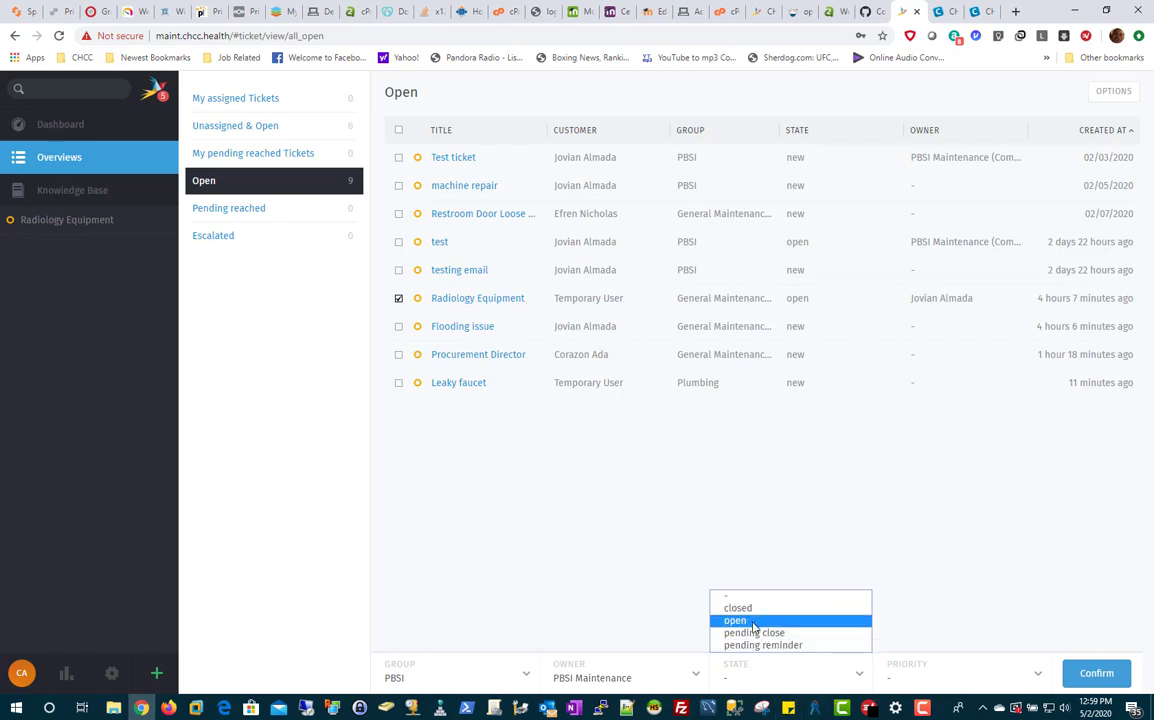
left_click(792, 621)
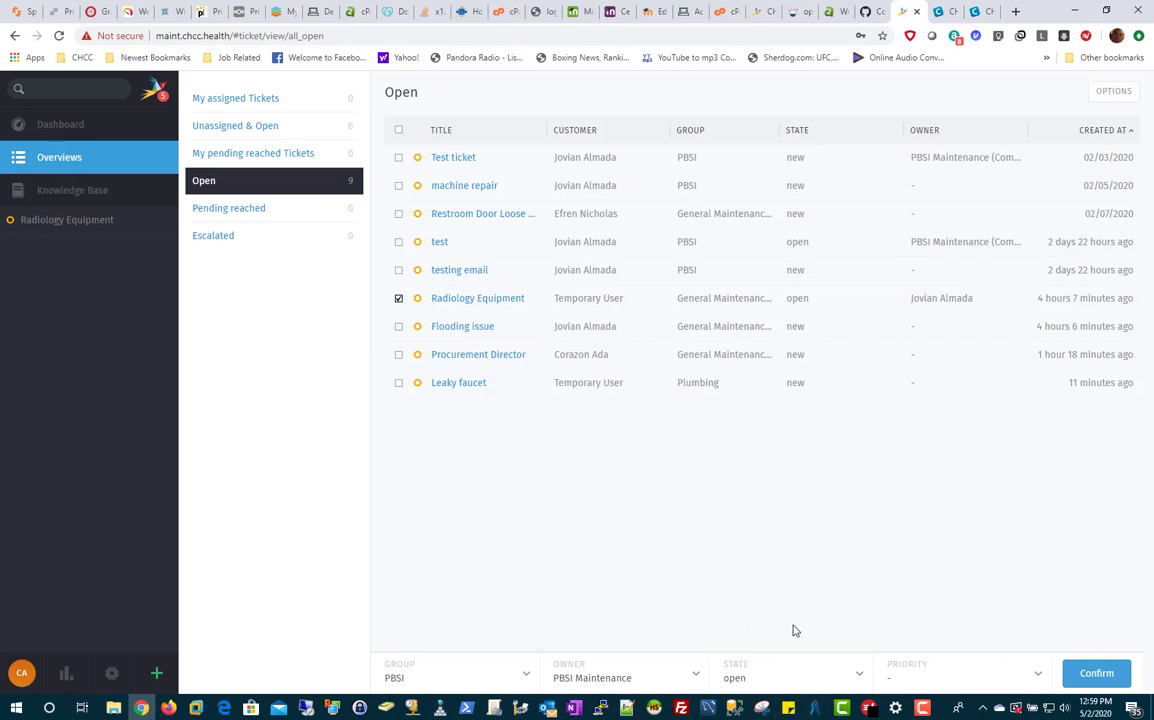
left_click(938, 679)
left_click(905, 632)
Step: Apply the bulk update with a comment that the ticket was accidentally sent to general
left_click(1090, 679)
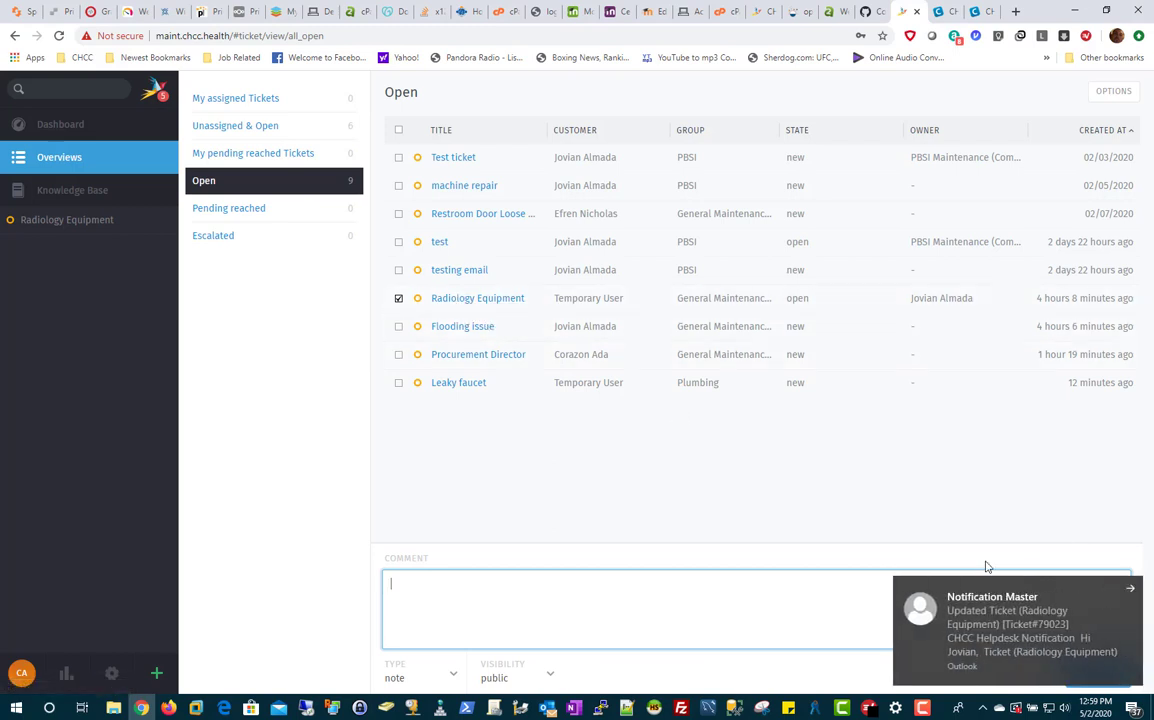
left_click(1128, 591)
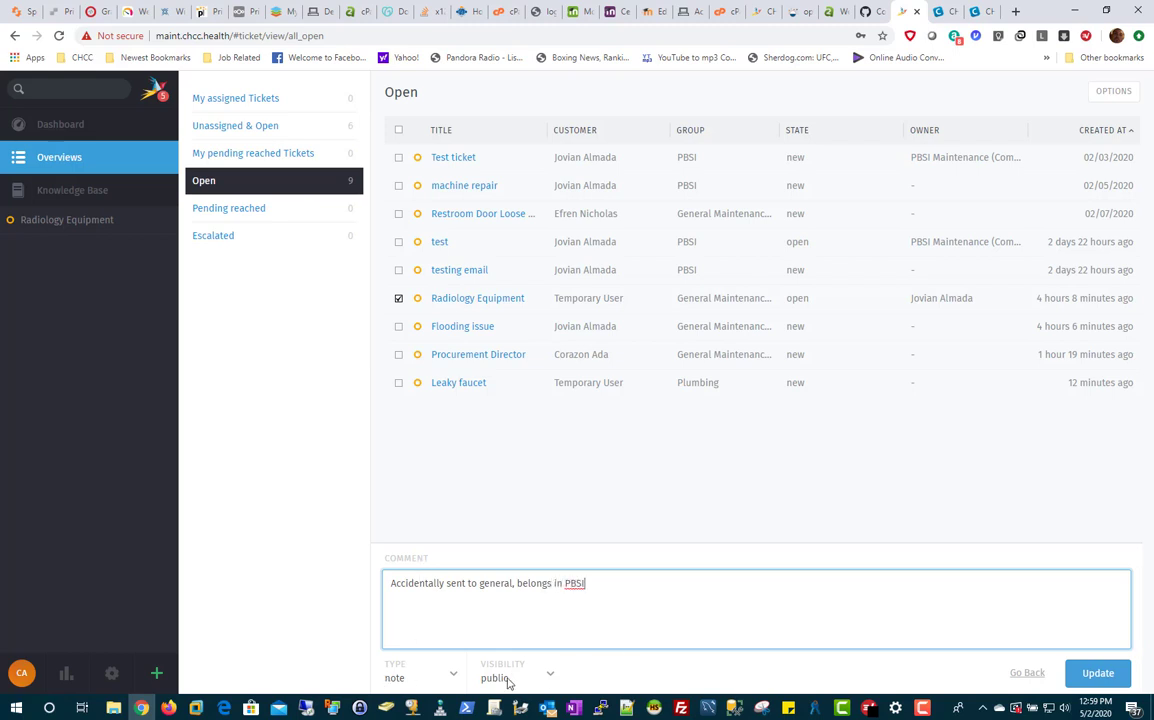
left_click(1097, 672)
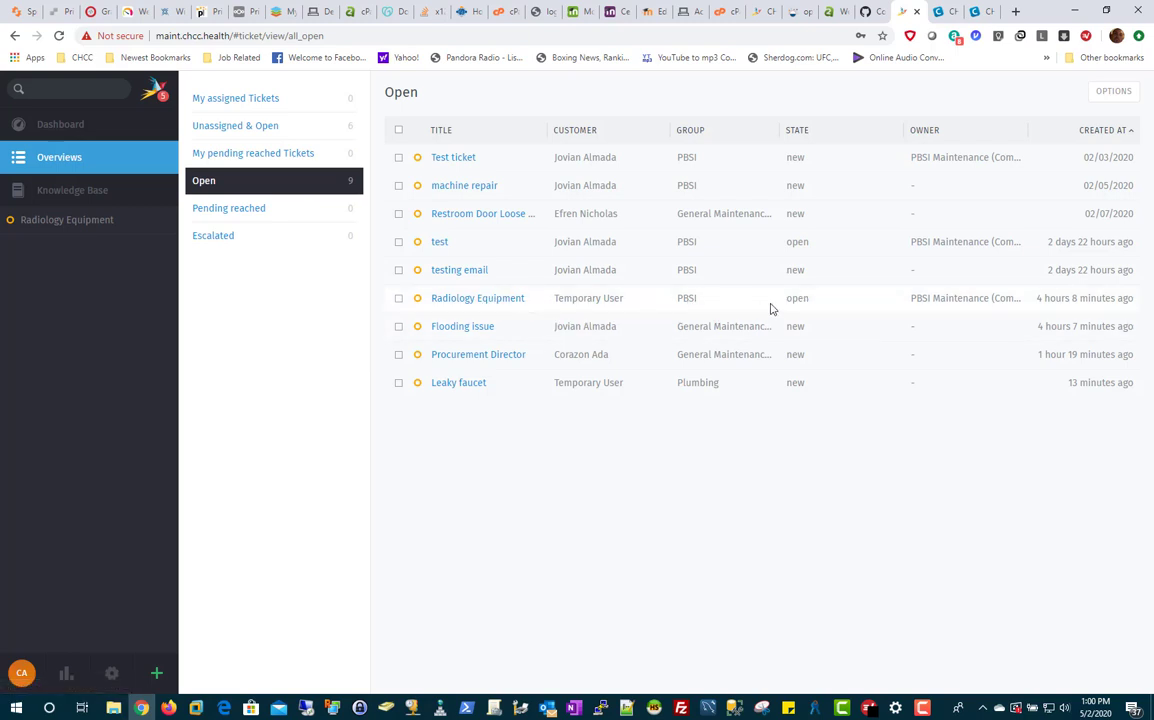
left_click(462, 299)
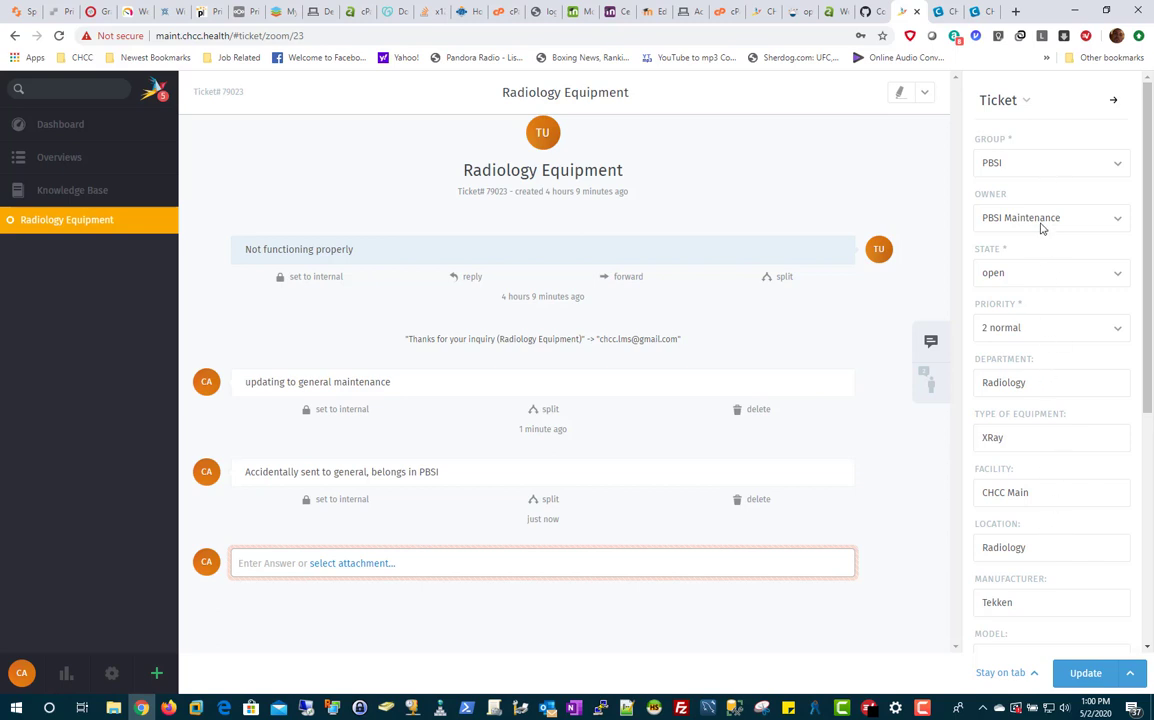
scroll(1053, 428, "down", 2)
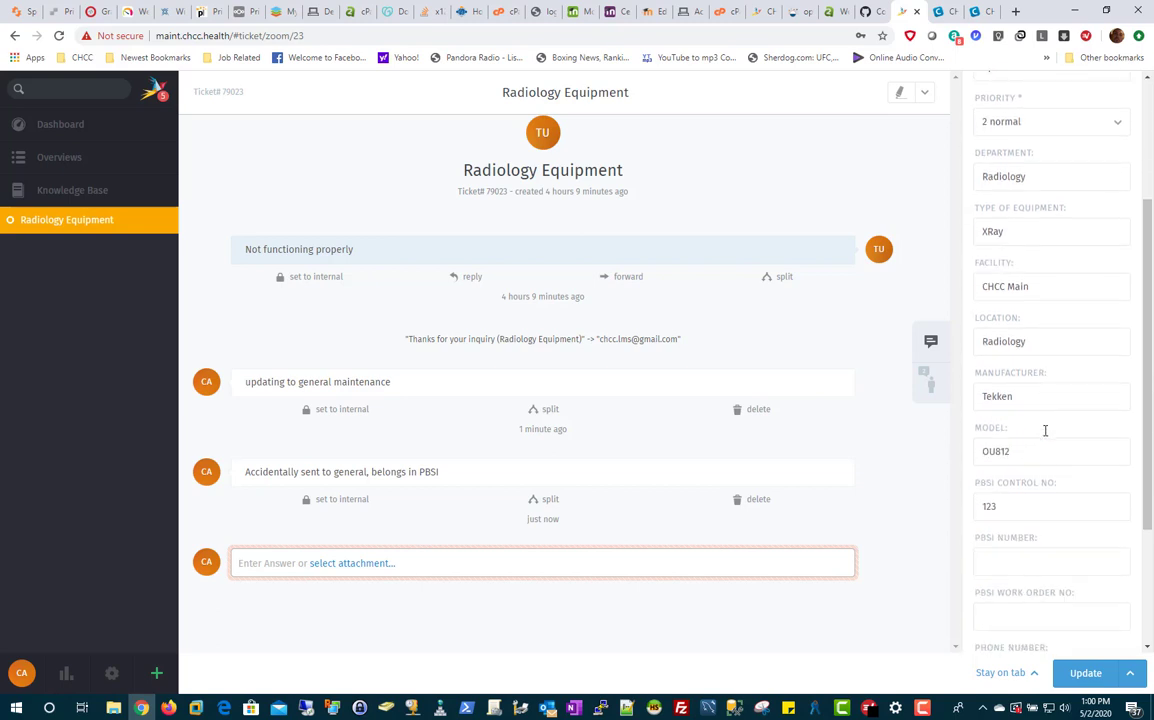
scroll(1052, 430, "down", 1)
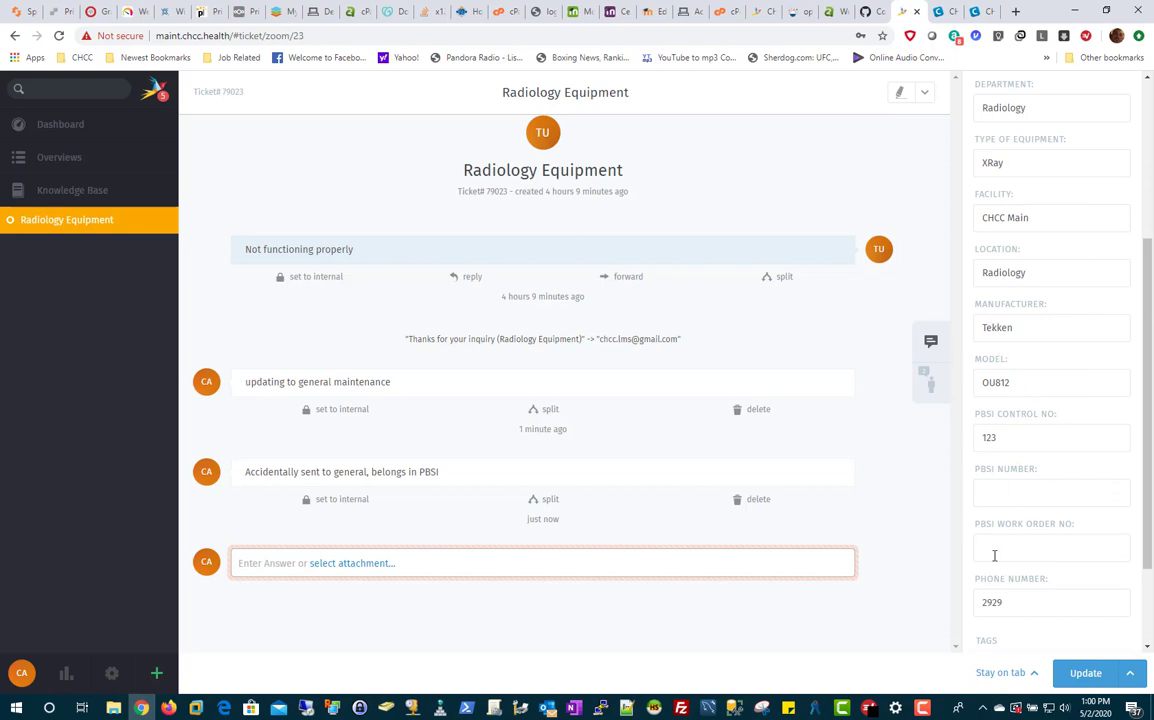
scroll(1054, 535, "down", 2)
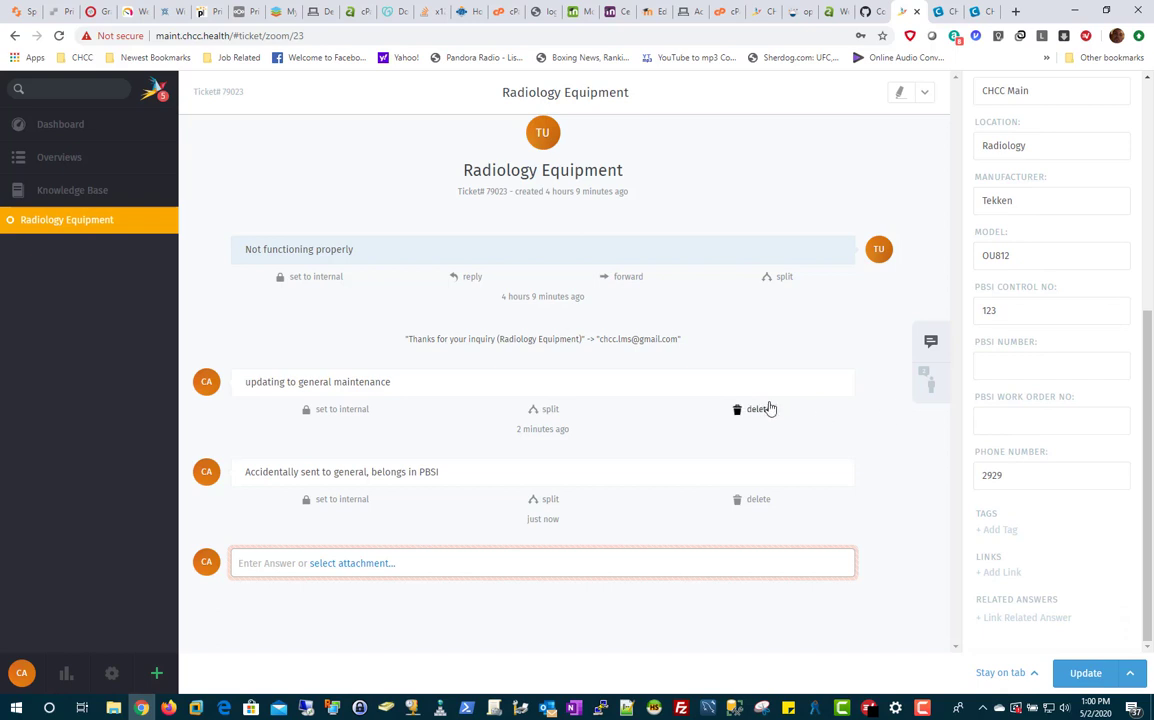
scroll(1055, 410, "up", 5)
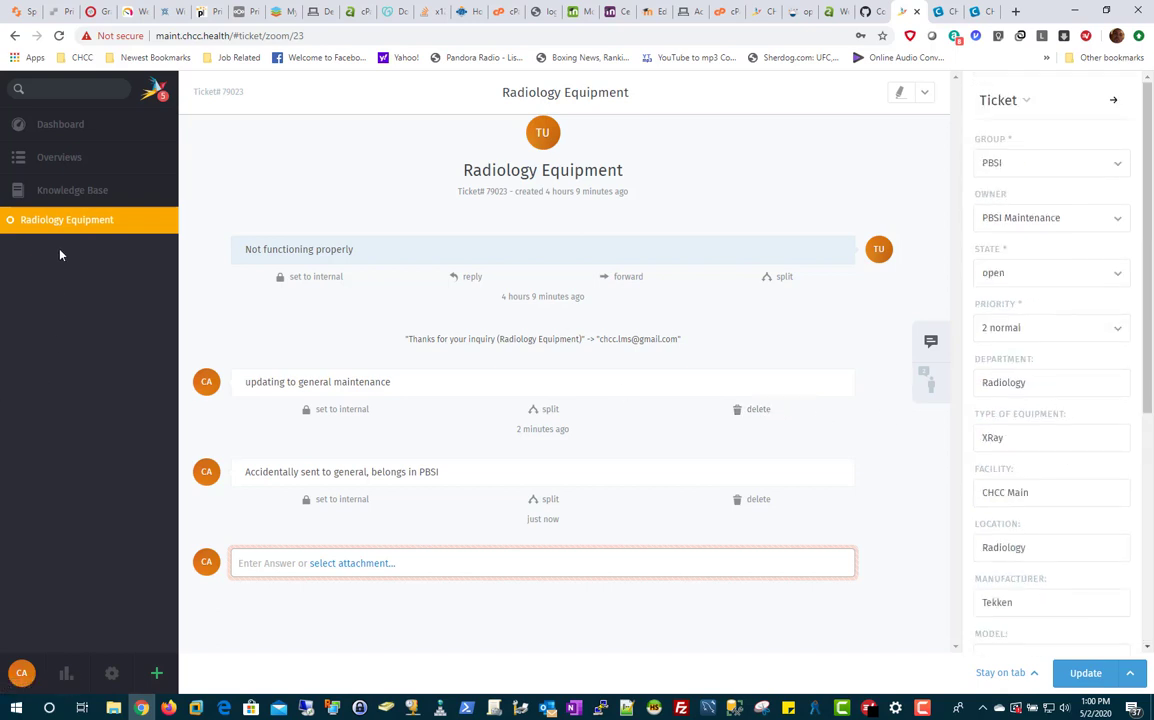
left_click(66, 158)
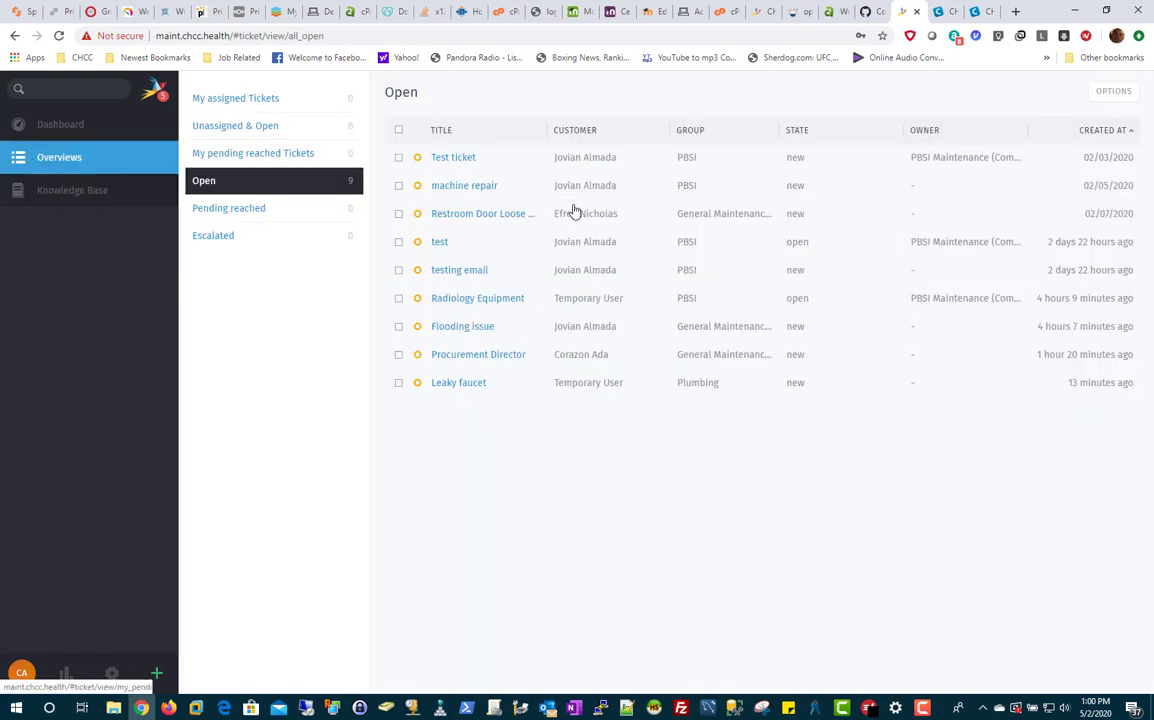
Step: View Unassigned & Open, visit the Dashboard and Knowledge Base, then return to Overviews
left_click(252, 127)
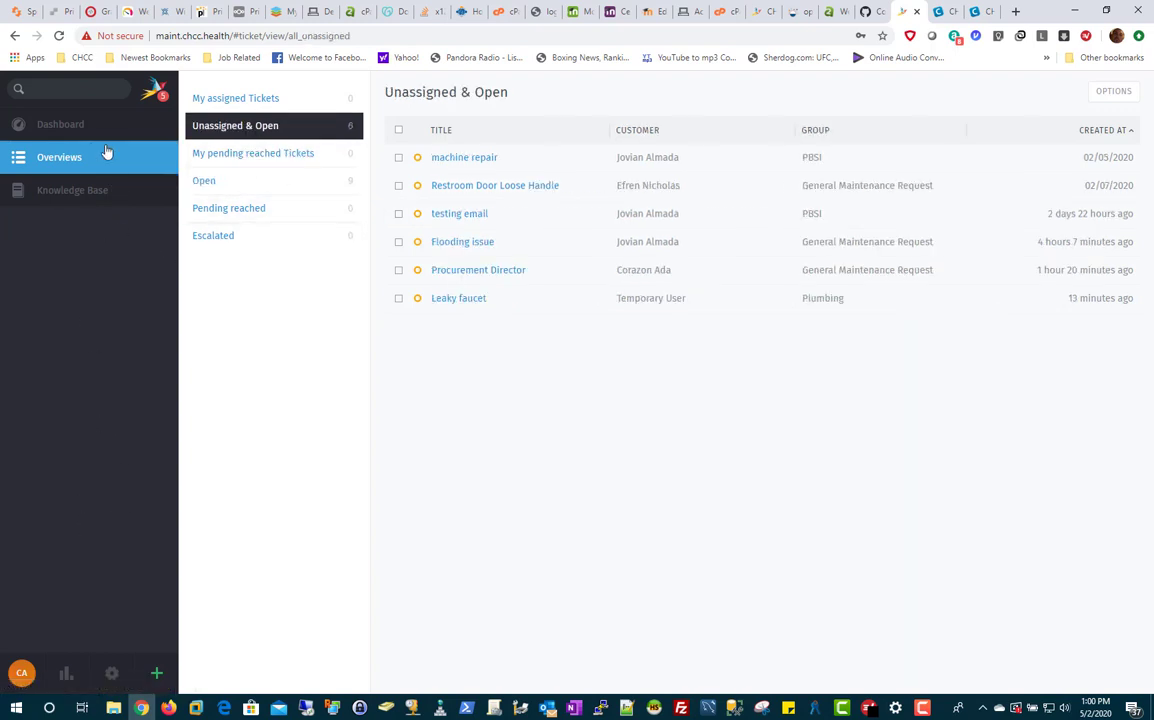
left_click(74, 132)
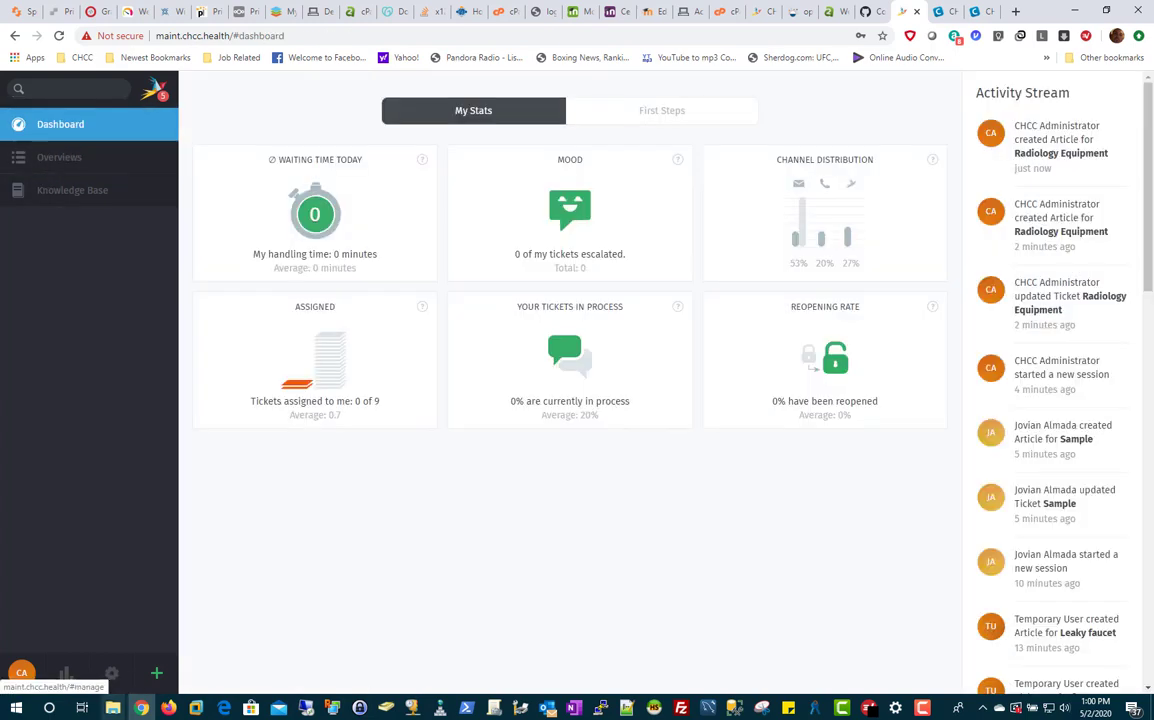
left_click(74, 194)
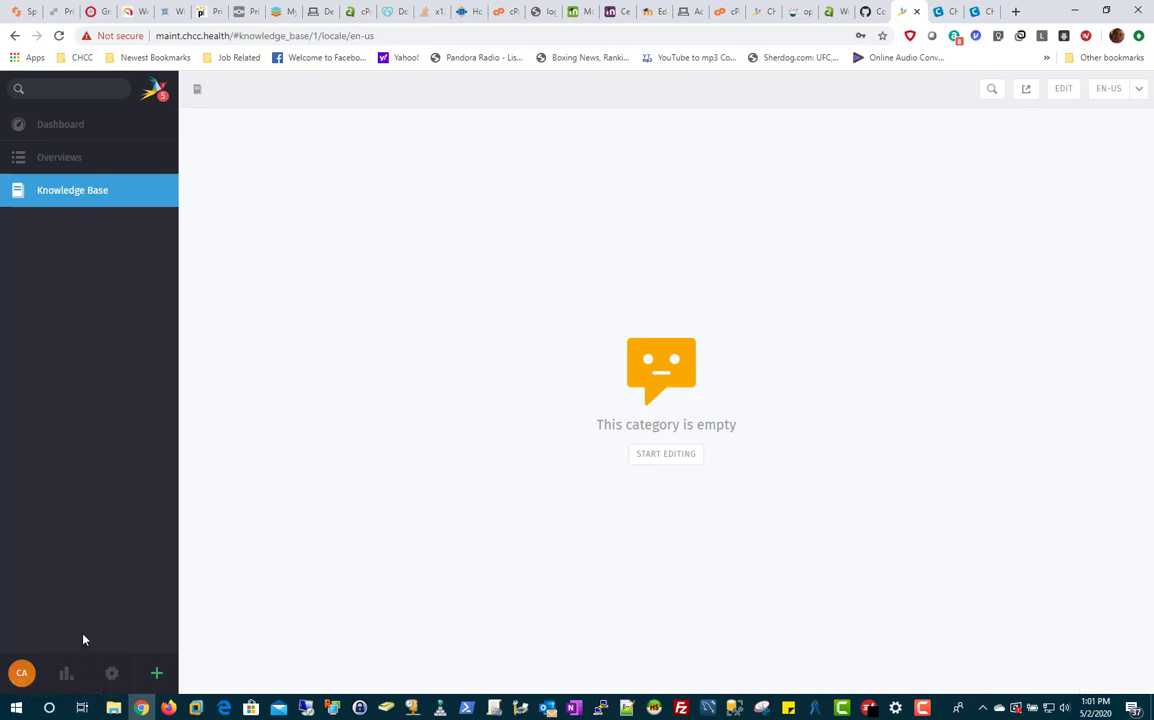
left_click(62, 163)
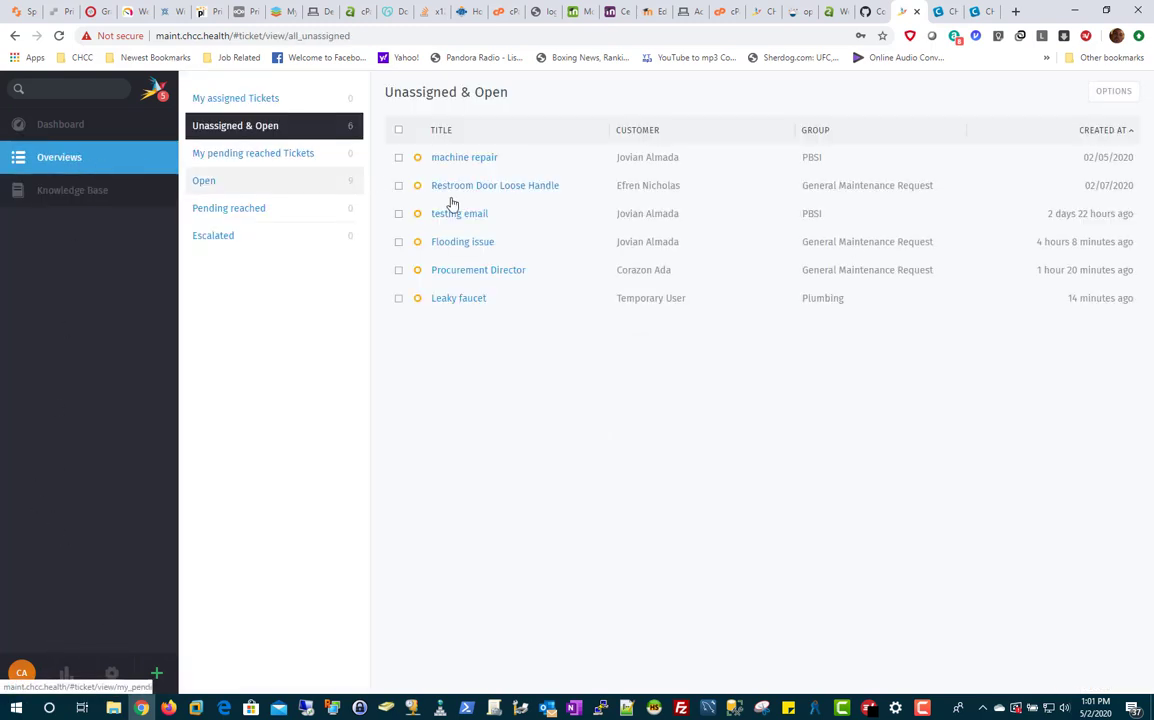